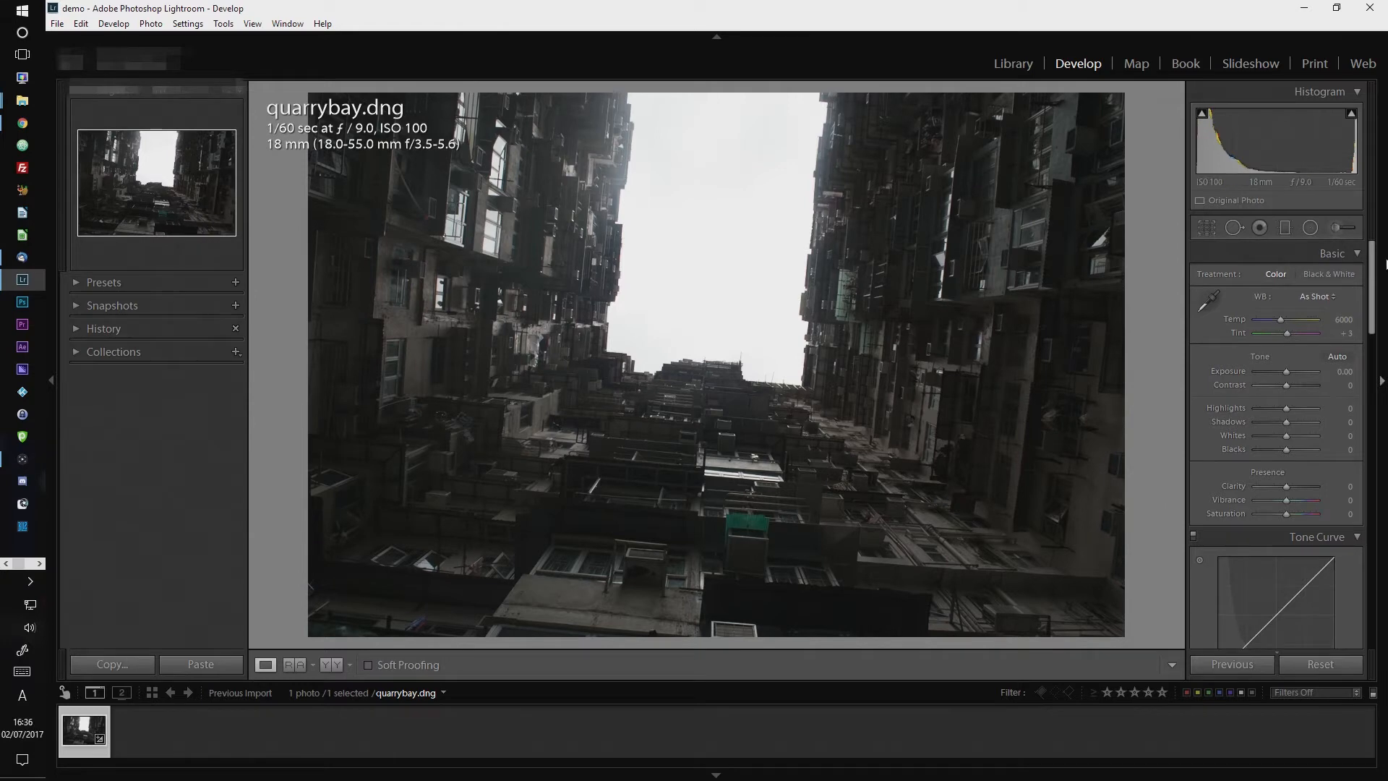
Turn on chromatic aberration removal and profile corrections in the photo's lens corrections
scroll(1358, 494, "down", 3)
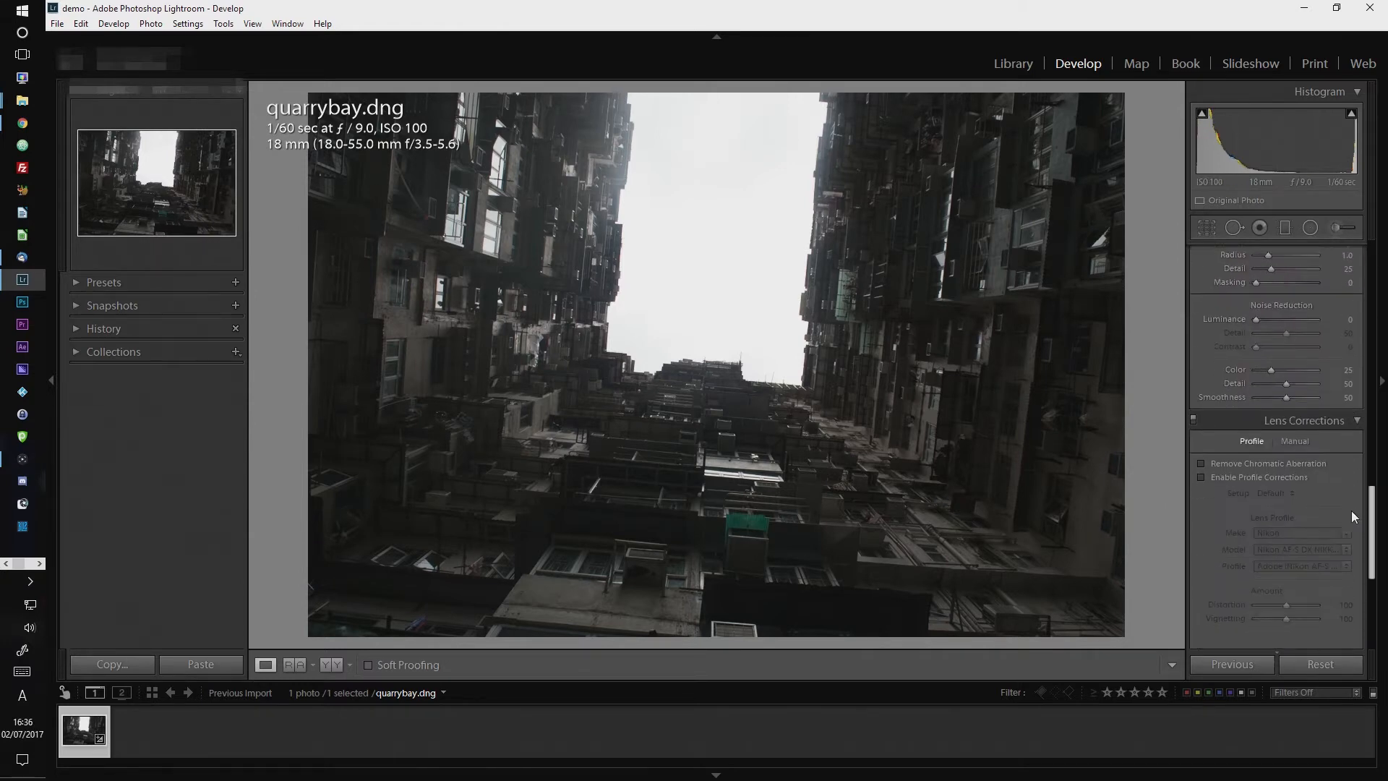
left_click(1227, 425)
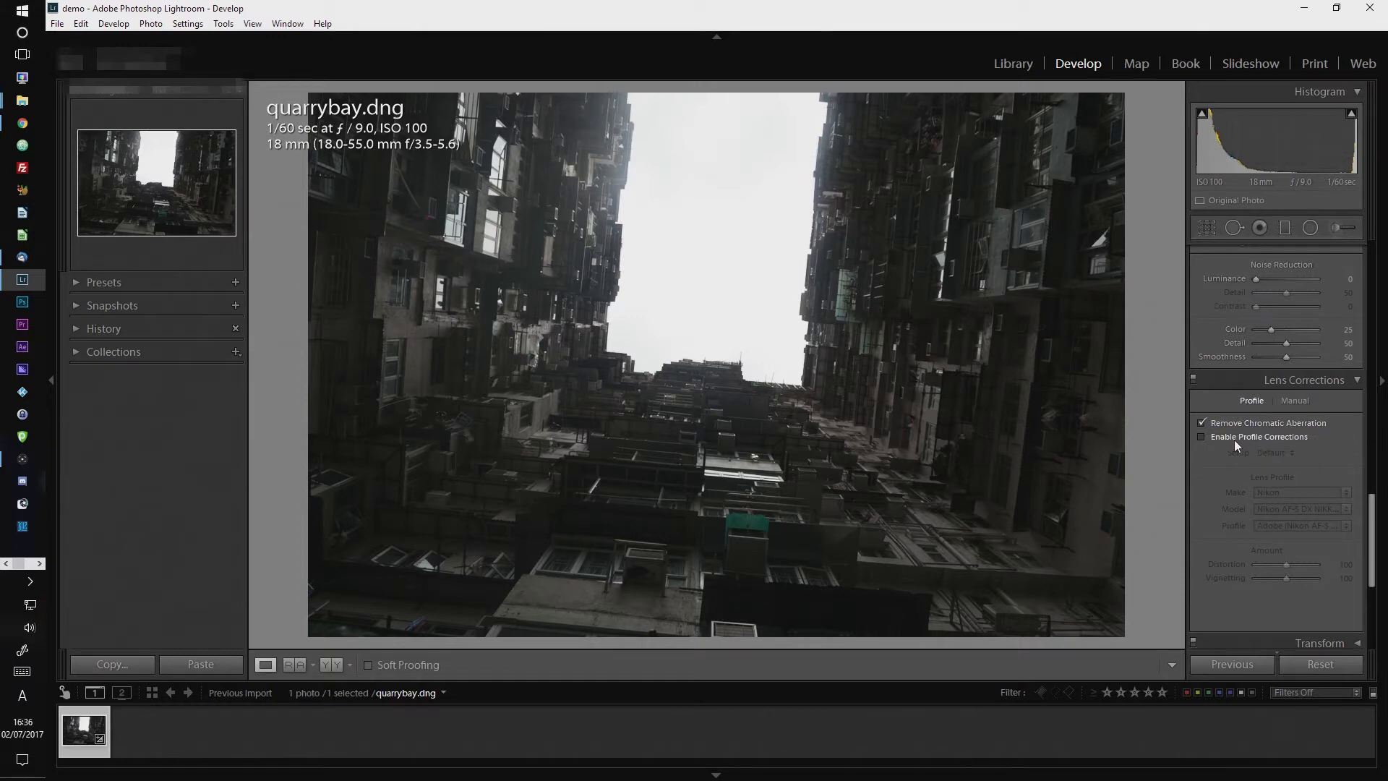
left_click(1236, 437)
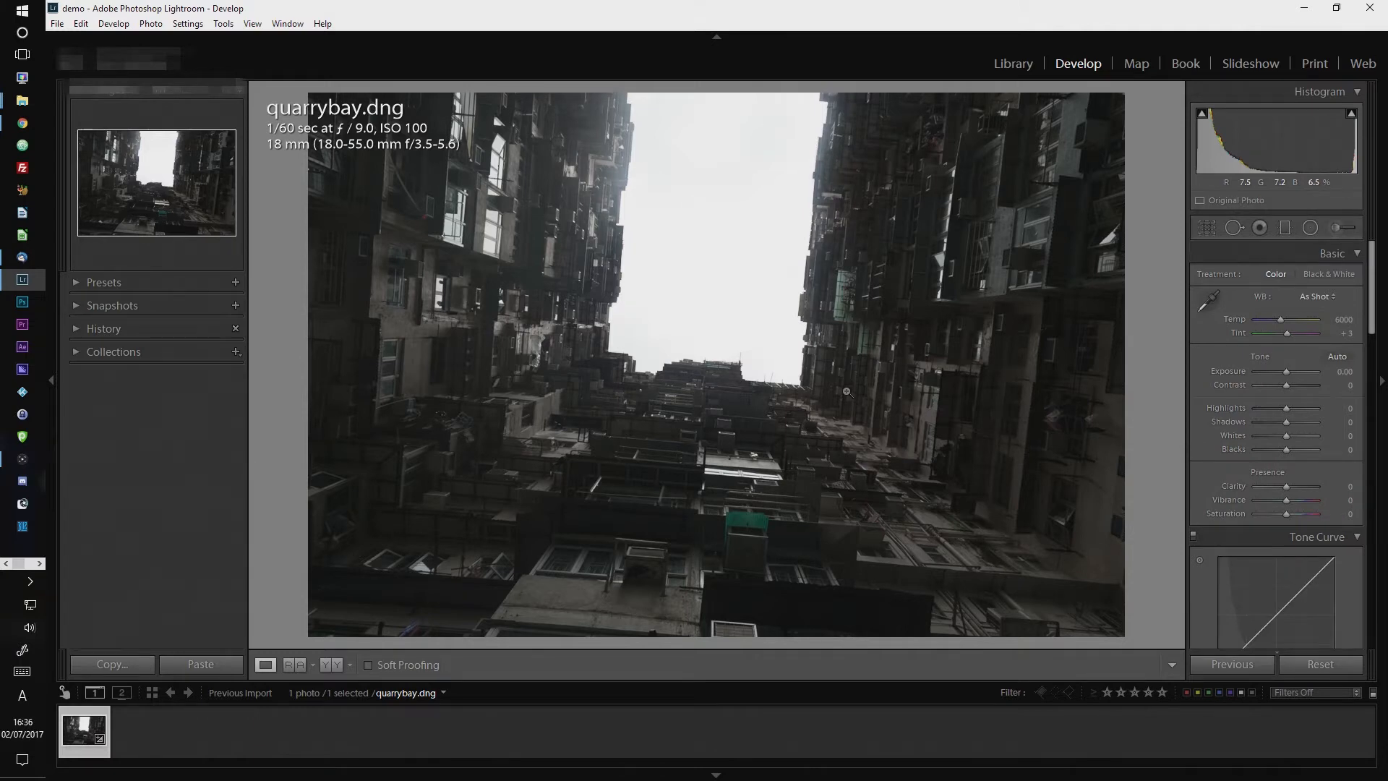
Straighten the tilted photo along the distant rooftop line to an angle of about -5.11 and apply the crop
left_click(1207, 228)
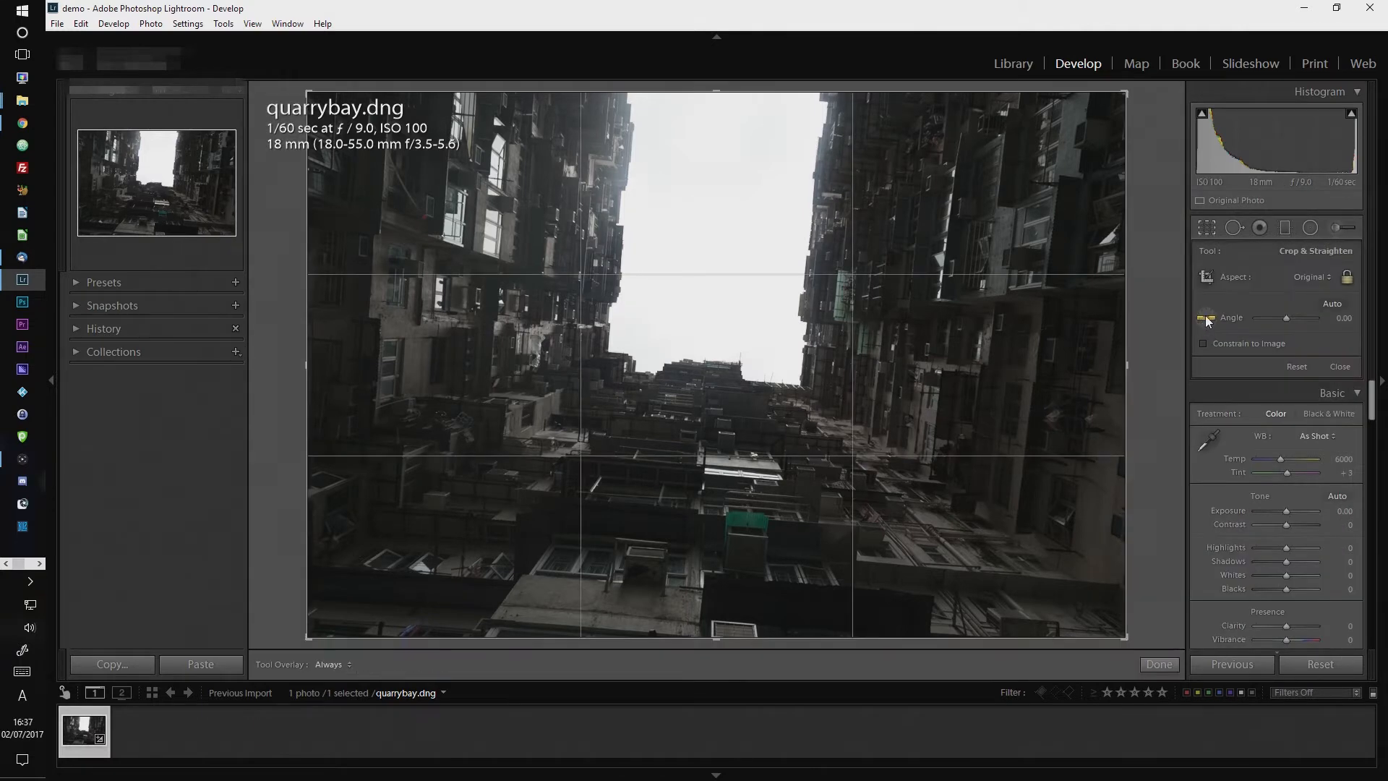
left_click(1205, 319)
mouse_move(721, 381)
left_mouse_down()
mouse_move(801, 384)
mouse_move(525, 359)
left_mouse_up()
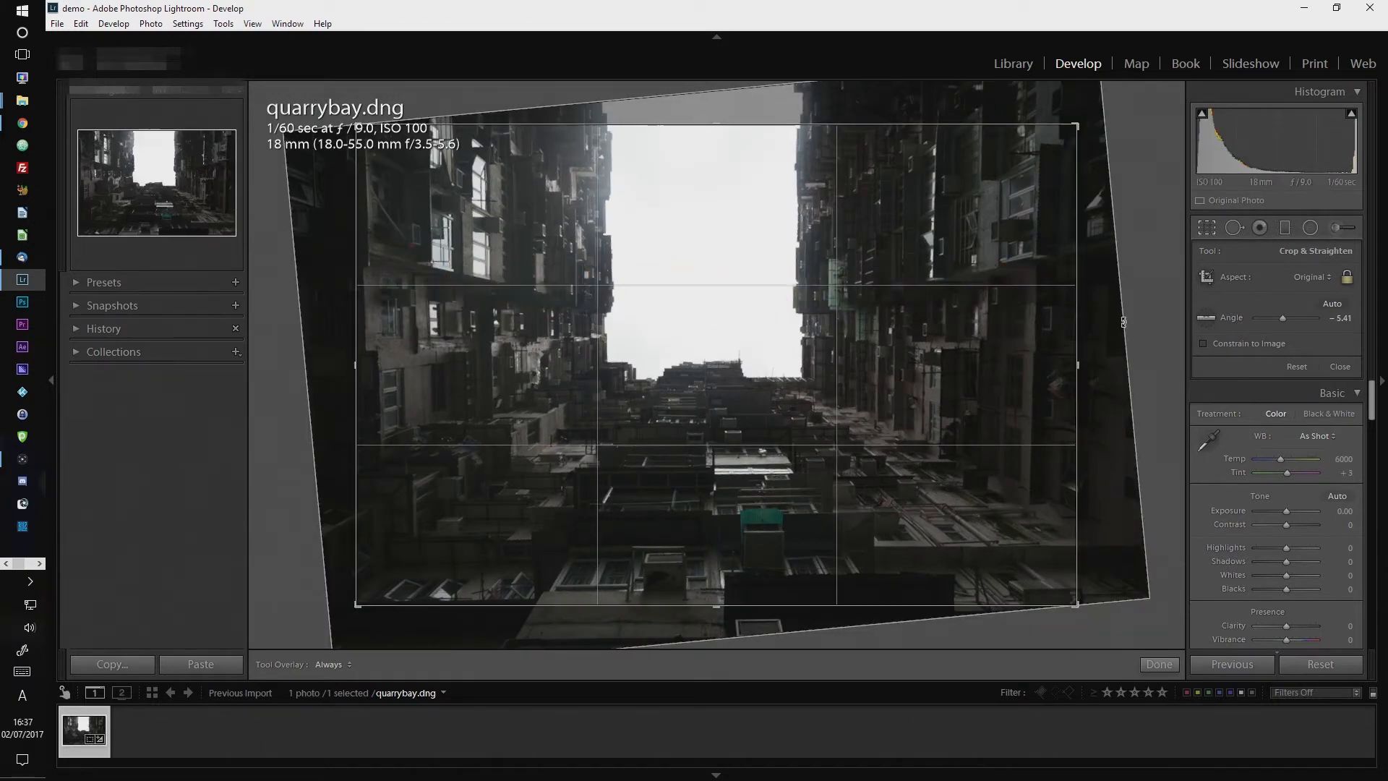
left_click_drag(1143, 318, 1139, 318)
key("Return")
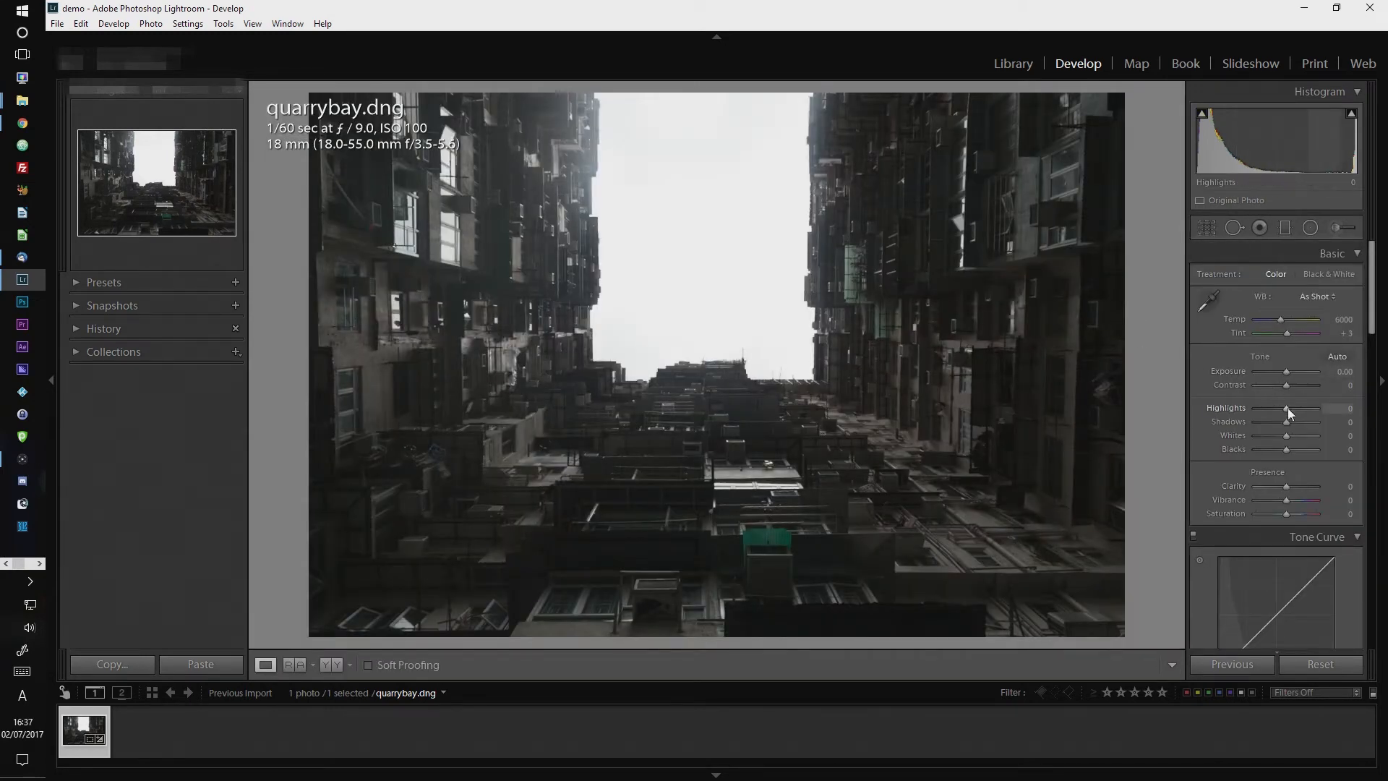
Set the photo's Highlights to -100, Shadows to +100 and Whites to +36 in the basic tone adjustments
left_click_drag(1287, 408, 1250, 411)
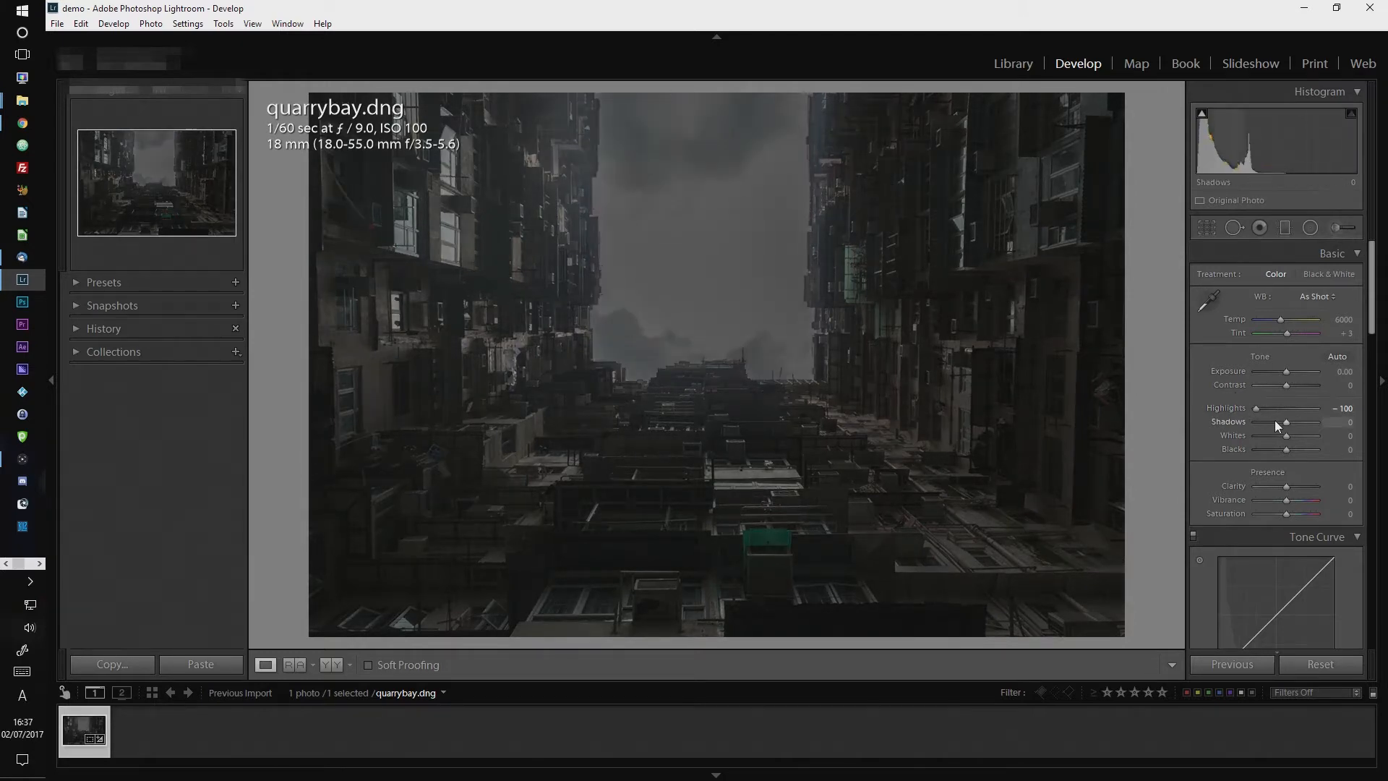
left_click_drag(1285, 423, 1369, 425)
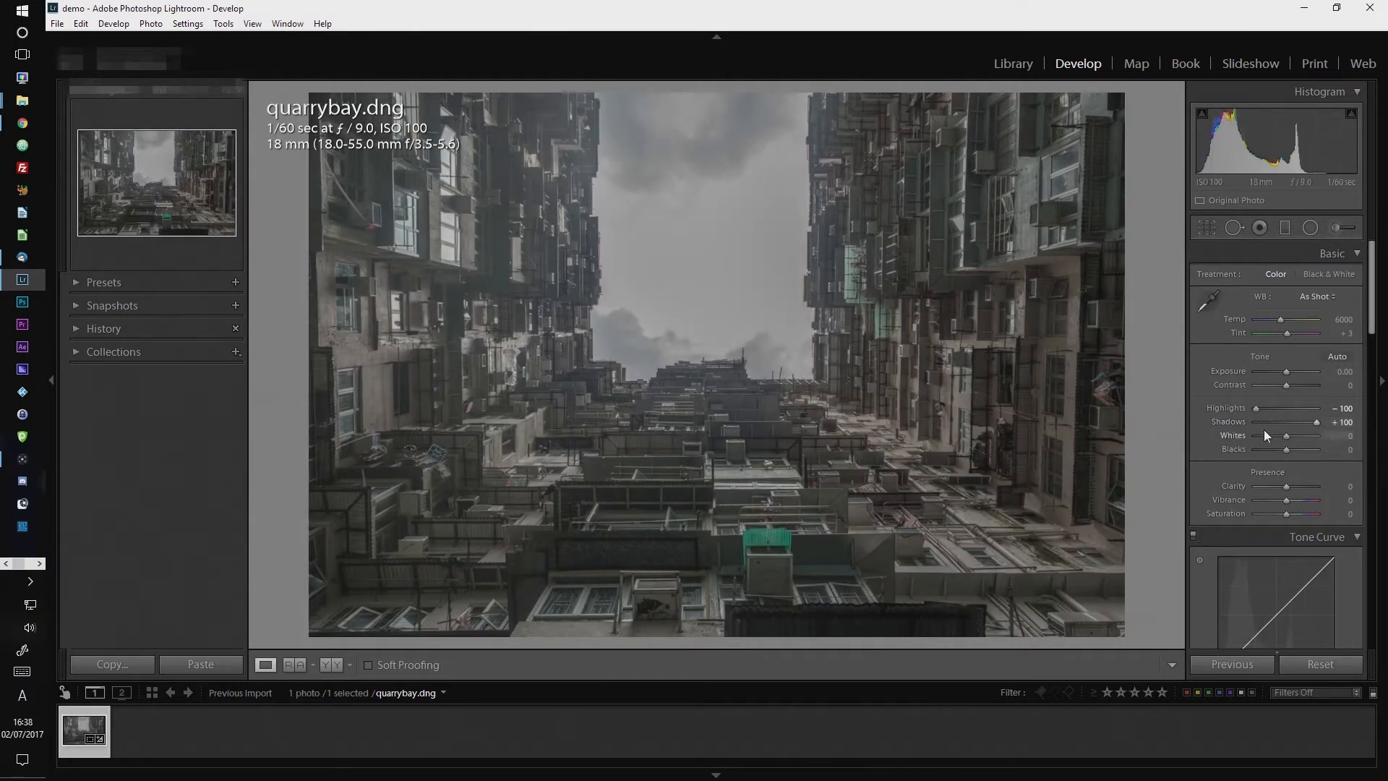
left_click(1342, 438)
left_click_drag(1286, 437, 1295, 437)
left_click(1333, 439)
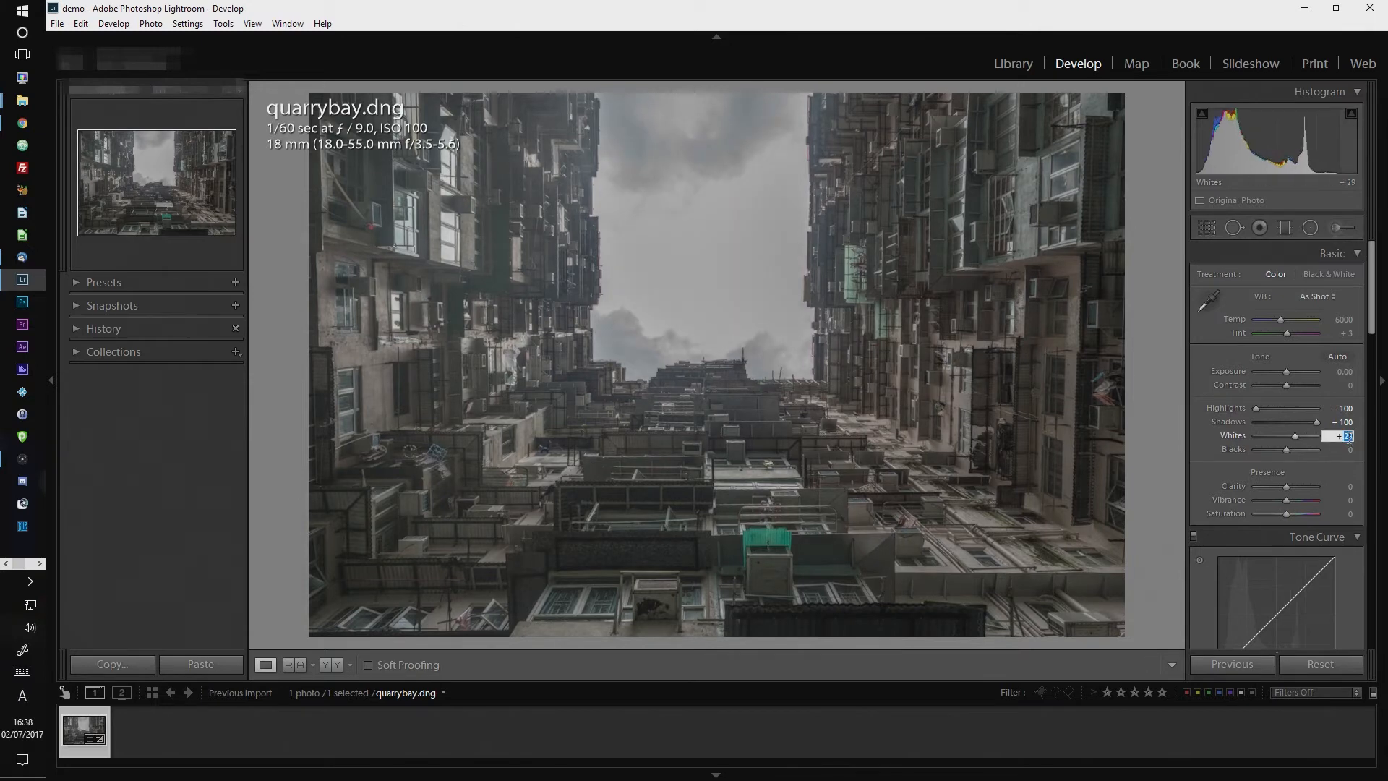
key("Up")
key("Up")
key("Up")
key("Up")
key("Up")
key("Up")
key("Up")
key("Return")
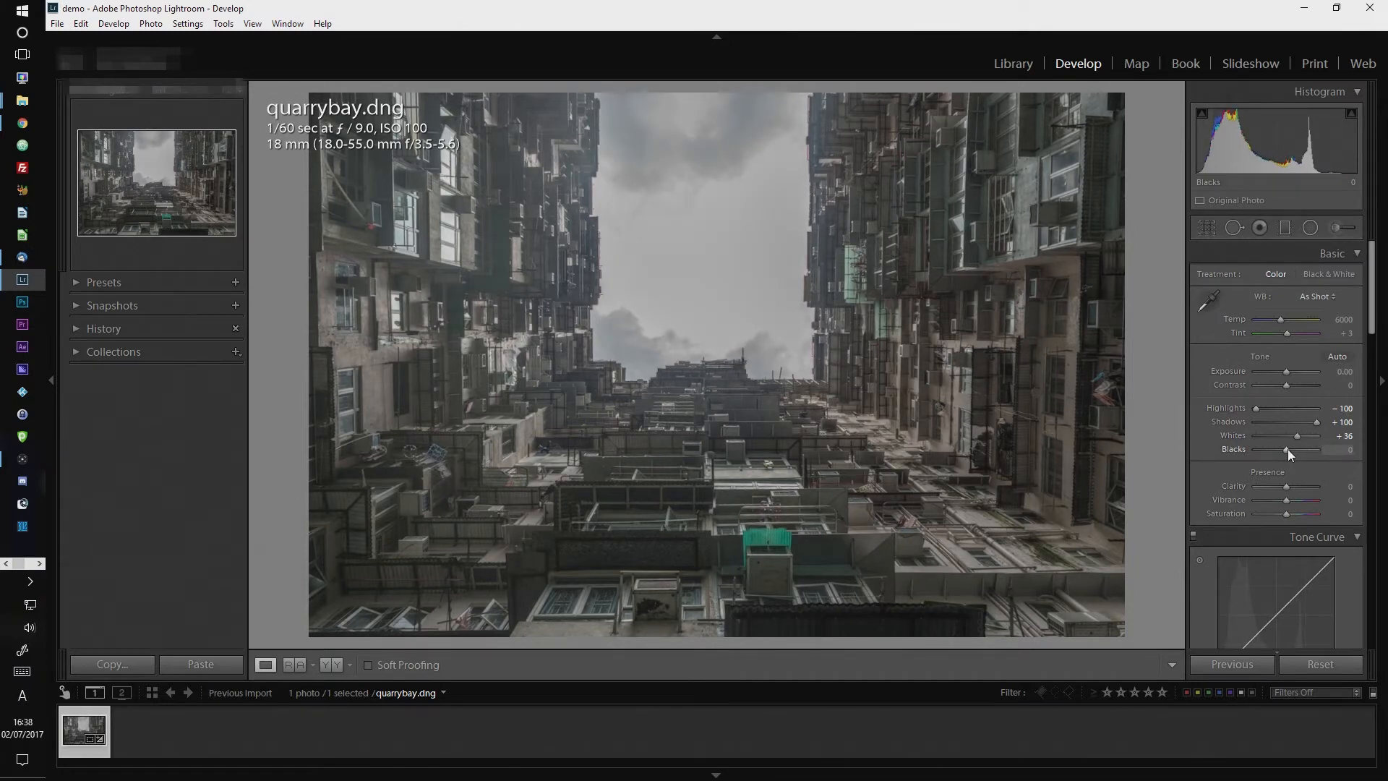
Set the photo's Blacks to -50, Contrast to +19 and Exposure to about +0.71
left_click_drag(1287, 449, 1336, 449)
left_click_drag(1286, 386, 1291, 388)
left_click(1339, 387)
type("19")
key("Return")
left_click_drag(1287, 371, 1291, 371)
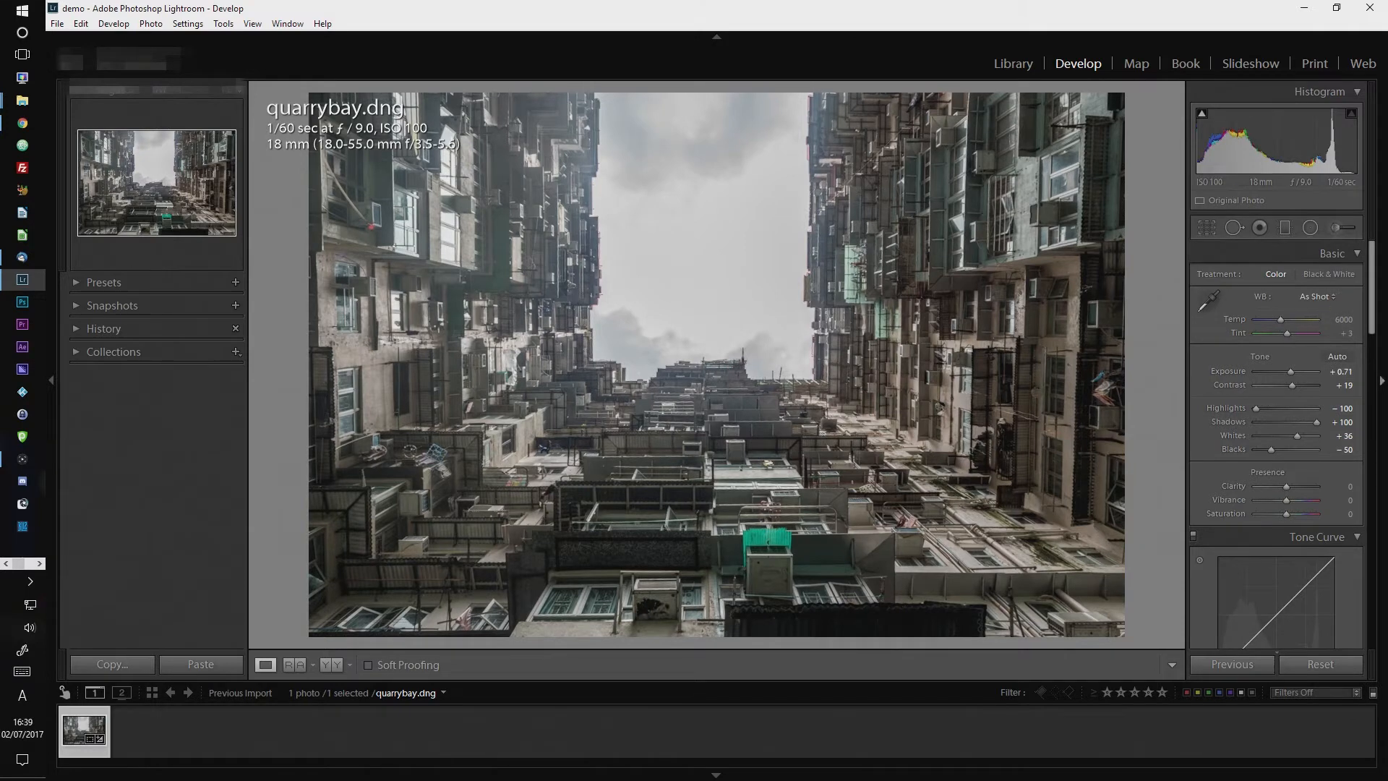
Raise the photo's Clarity and Saturation to +100 each and cool the white balance temperature to about 5571
mouse_move(1373, 278)
left_mouse_down()
mouse_move(1373, 307)
mouse_move(1367, 266)
left_mouse_up()
left_click_drag(1287, 487, 1318, 514)
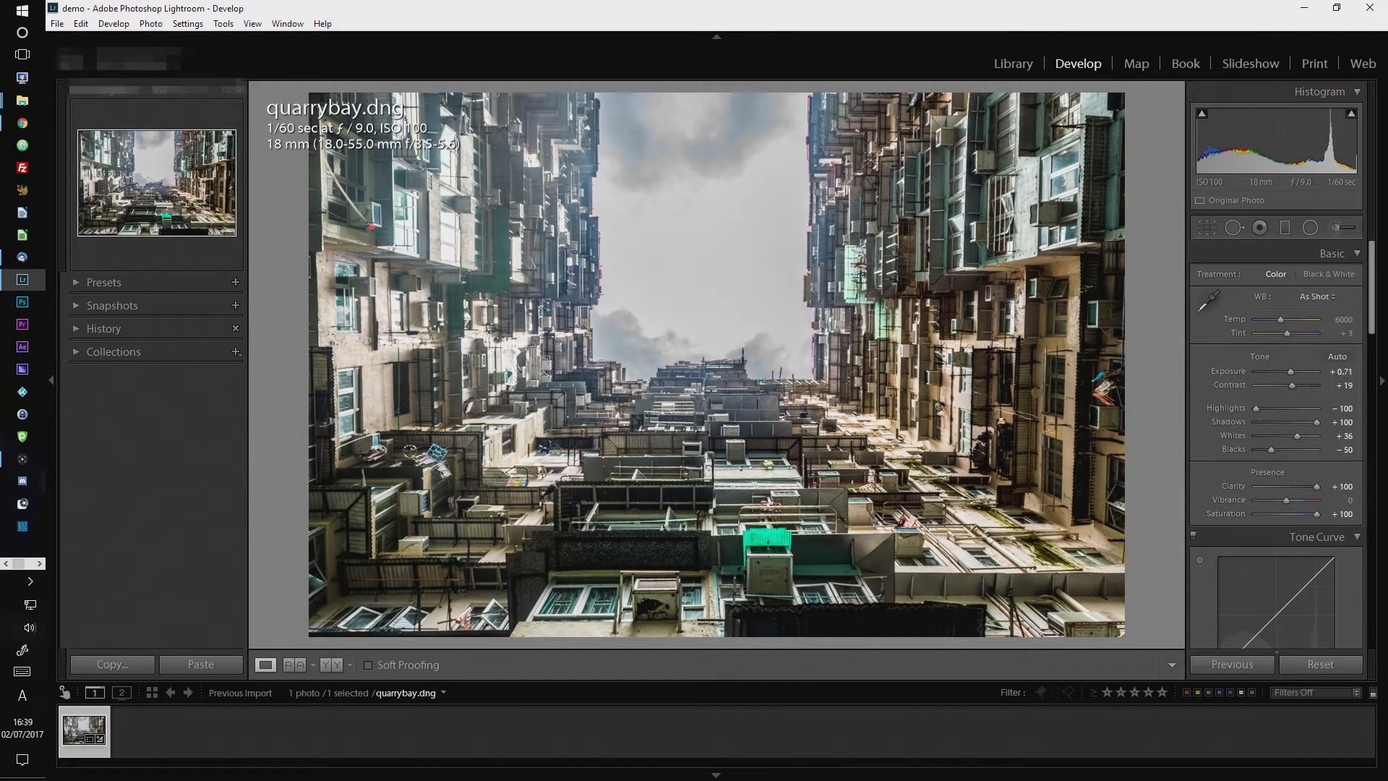
left_click_drag(1281, 323, 1278, 325)
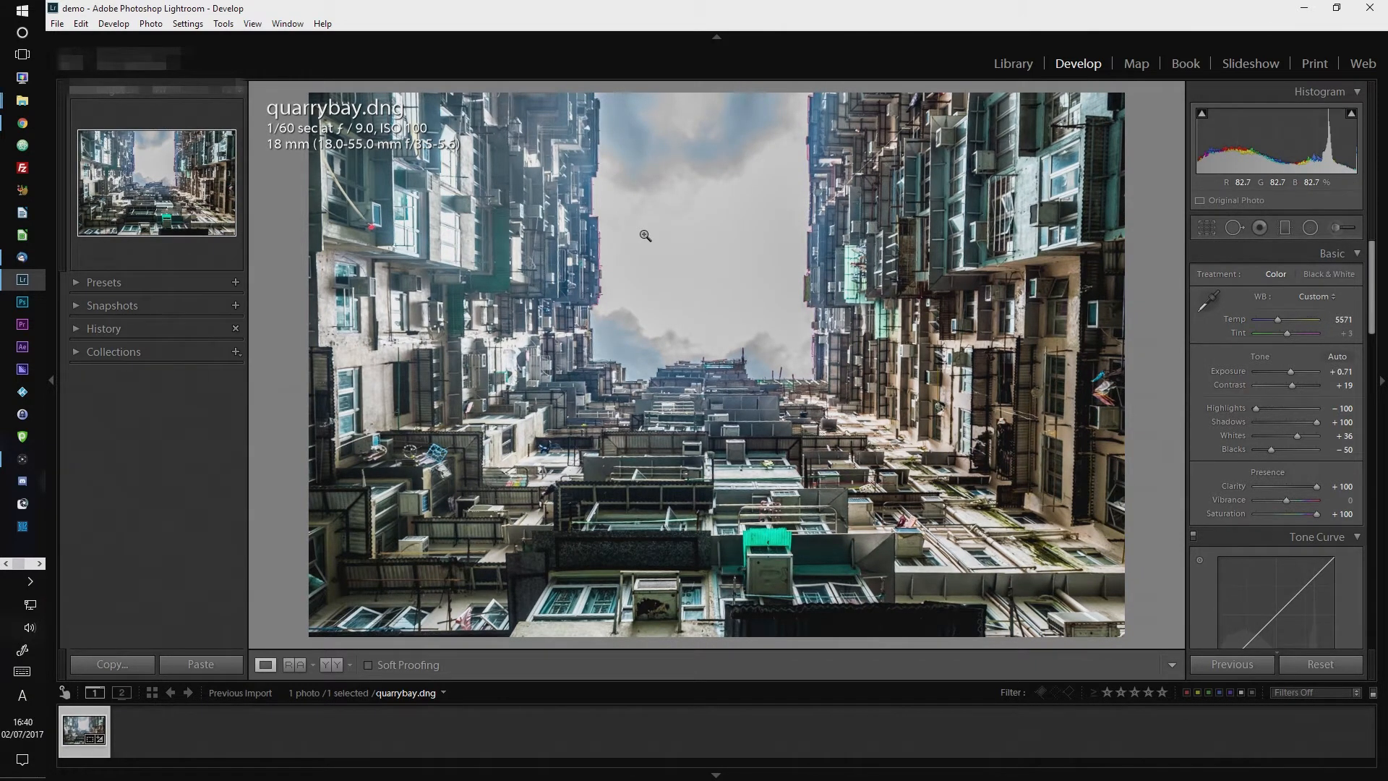
Paint over the sky between the buildings with an auto-masked adjustment brush at 0.86 exposure, enlarging the brush size to 14
left_click(1345, 229)
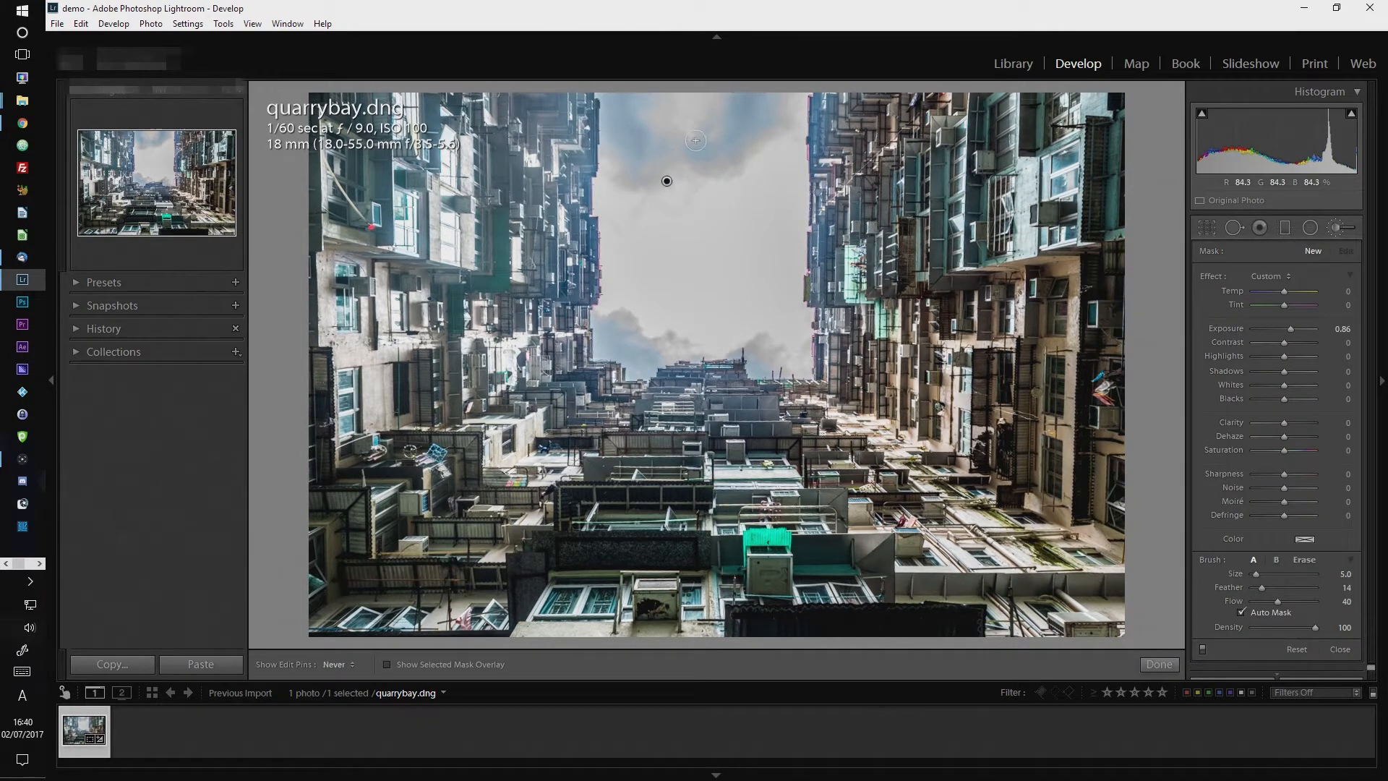
left_click_drag(666, 182, 705, 243)
scroll(697, 244, "up", 4)
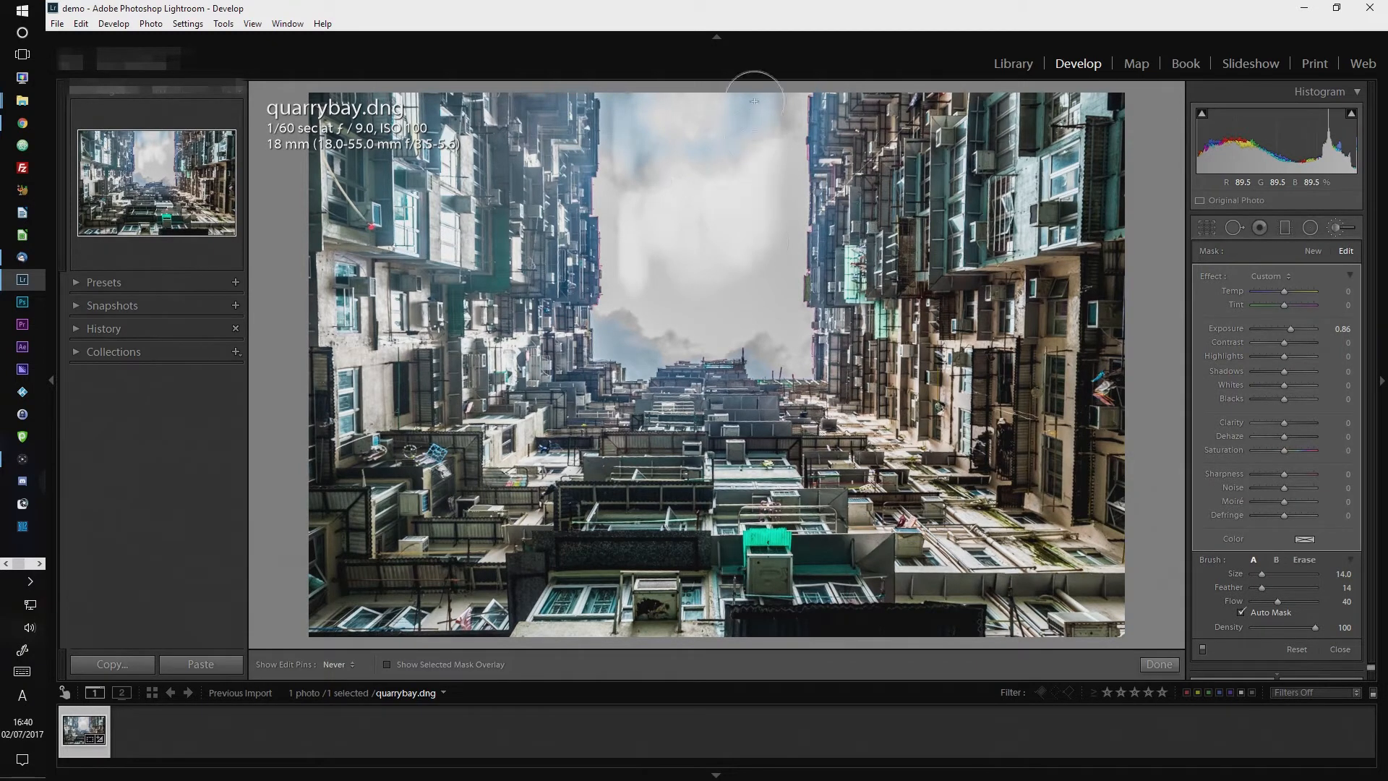
mouse_move(649, 210)
left_mouse_down()
mouse_move(626, 113)
mouse_move(635, 198)
mouse_move(628, 188)
mouse_move(767, 259)
left_mouse_up()
mouse_move(762, 155)
left_mouse_down()
mouse_move(773, 107)
mouse_move(772, 219)
mouse_move(781, 198)
mouse_move(765, 299)
mouse_move(685, 319)
left_mouse_up()
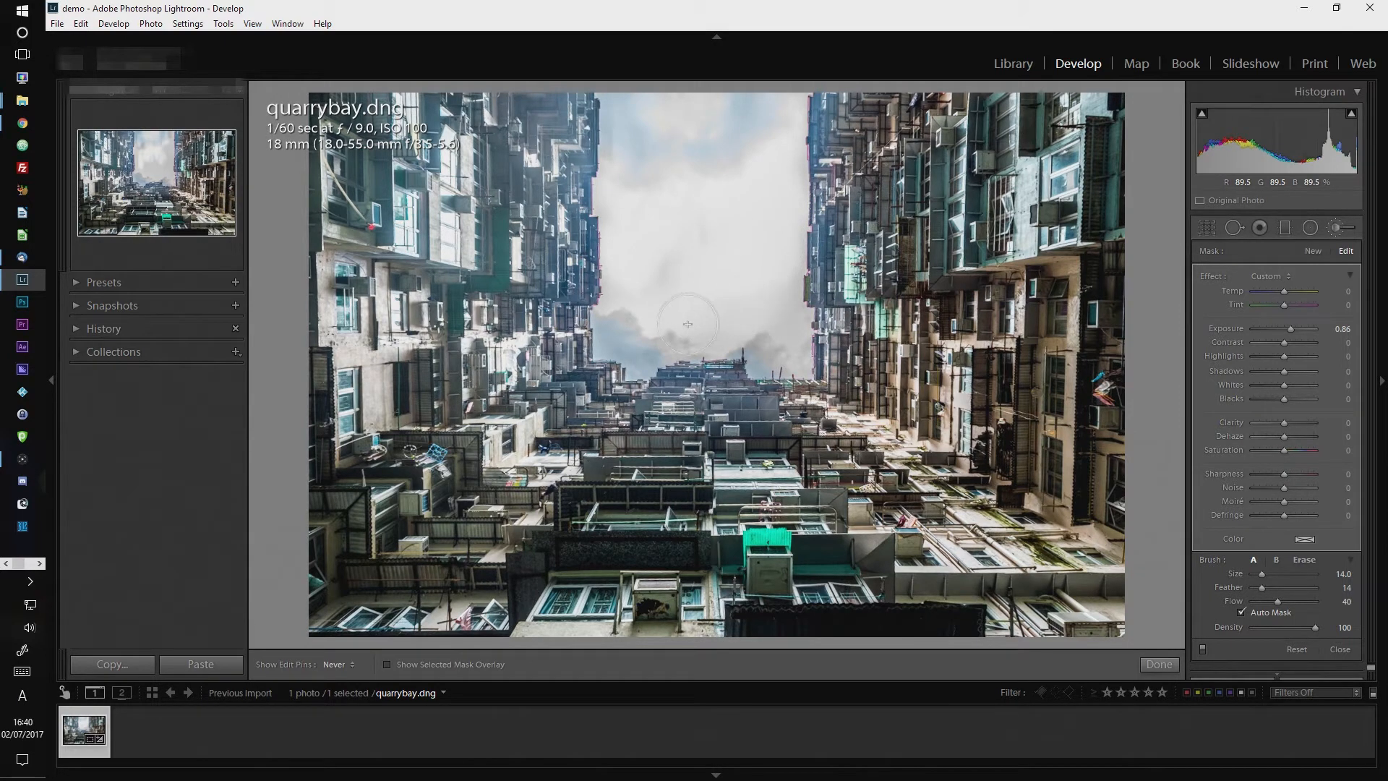
Show the brush's edit pin and examine the mask overlay to check how well the painted area covers the sky
key("h")
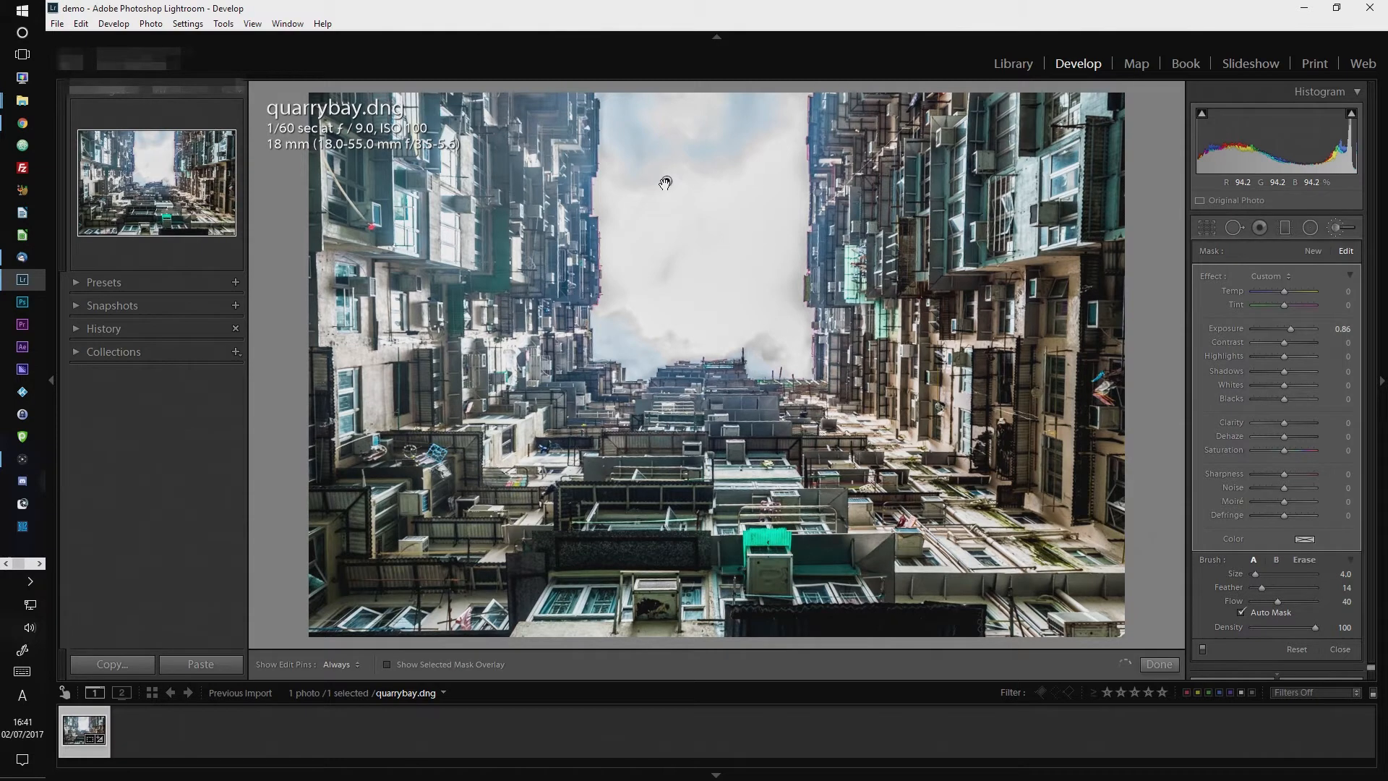
mouse_move(665, 183)
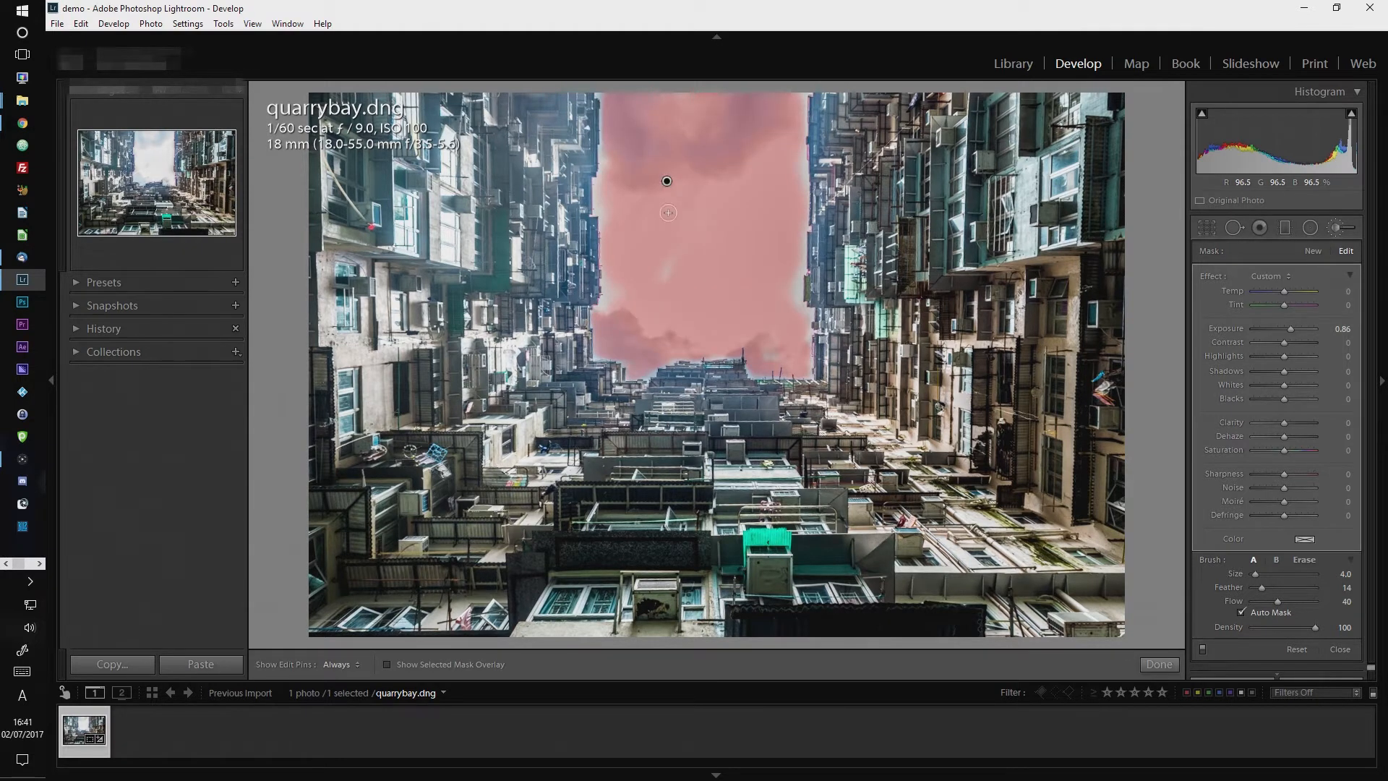
key("h")
key("h")
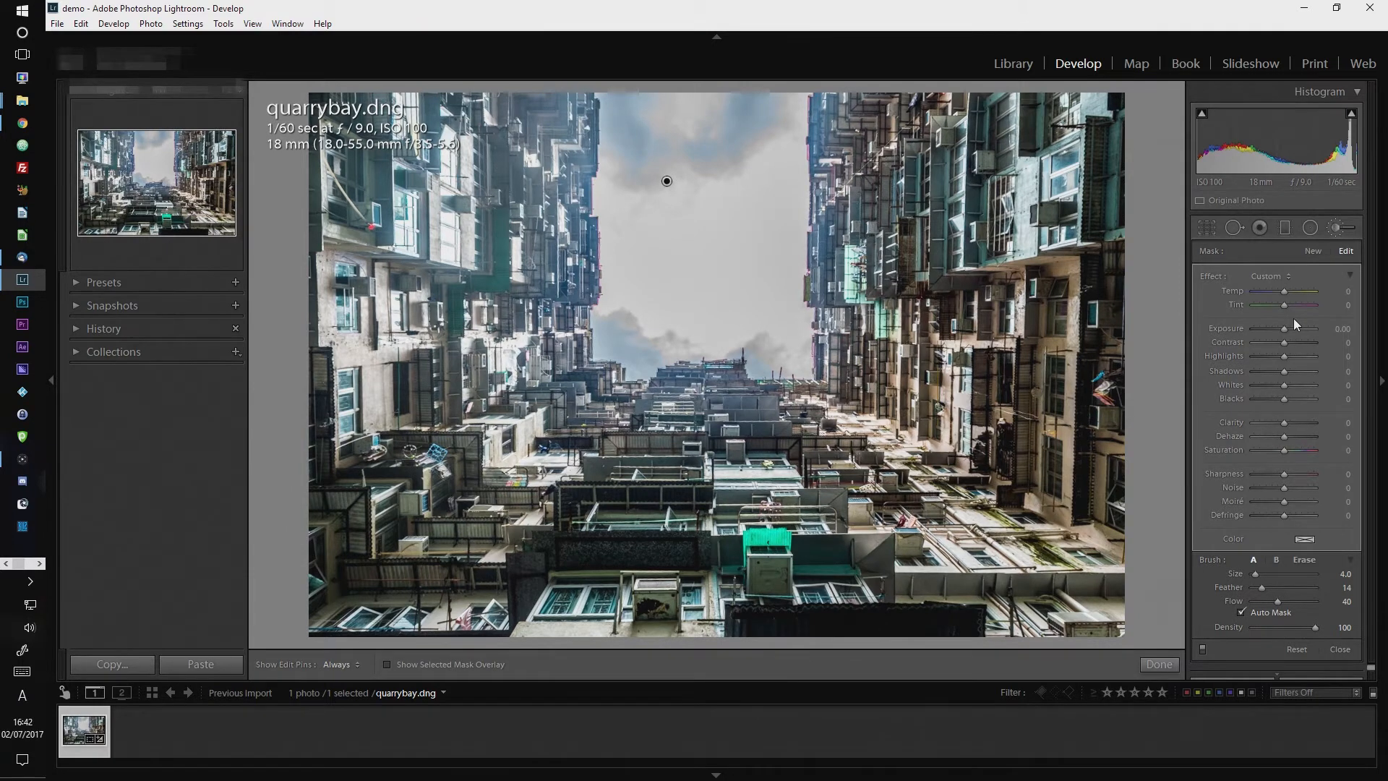
Set the sky mask's Clarity and Dehaze to 20 and its Saturation to -20, then close the adjustment brush
left_click(1291, 423)
left_click(1335, 437)
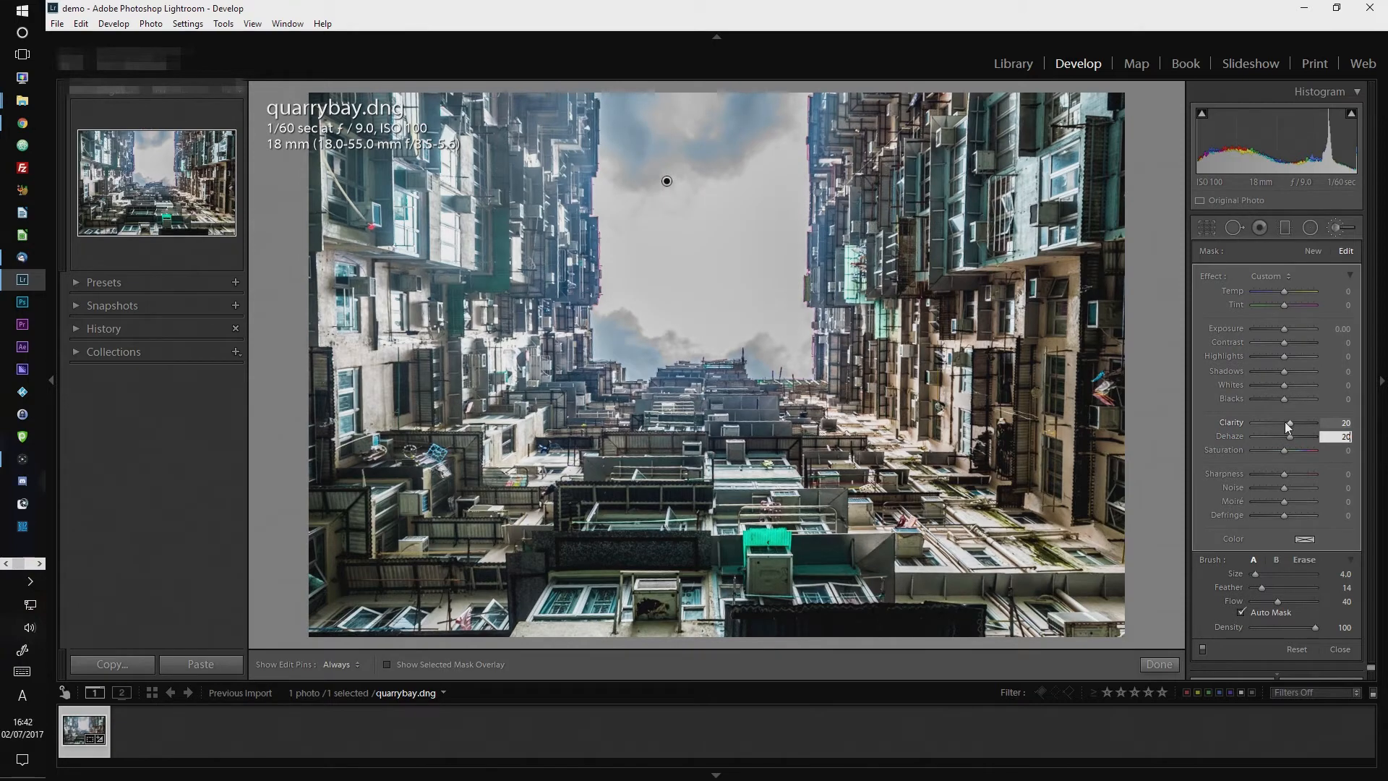
type("20")
key("Tab")
type("-20")
key("Return")
key("k")
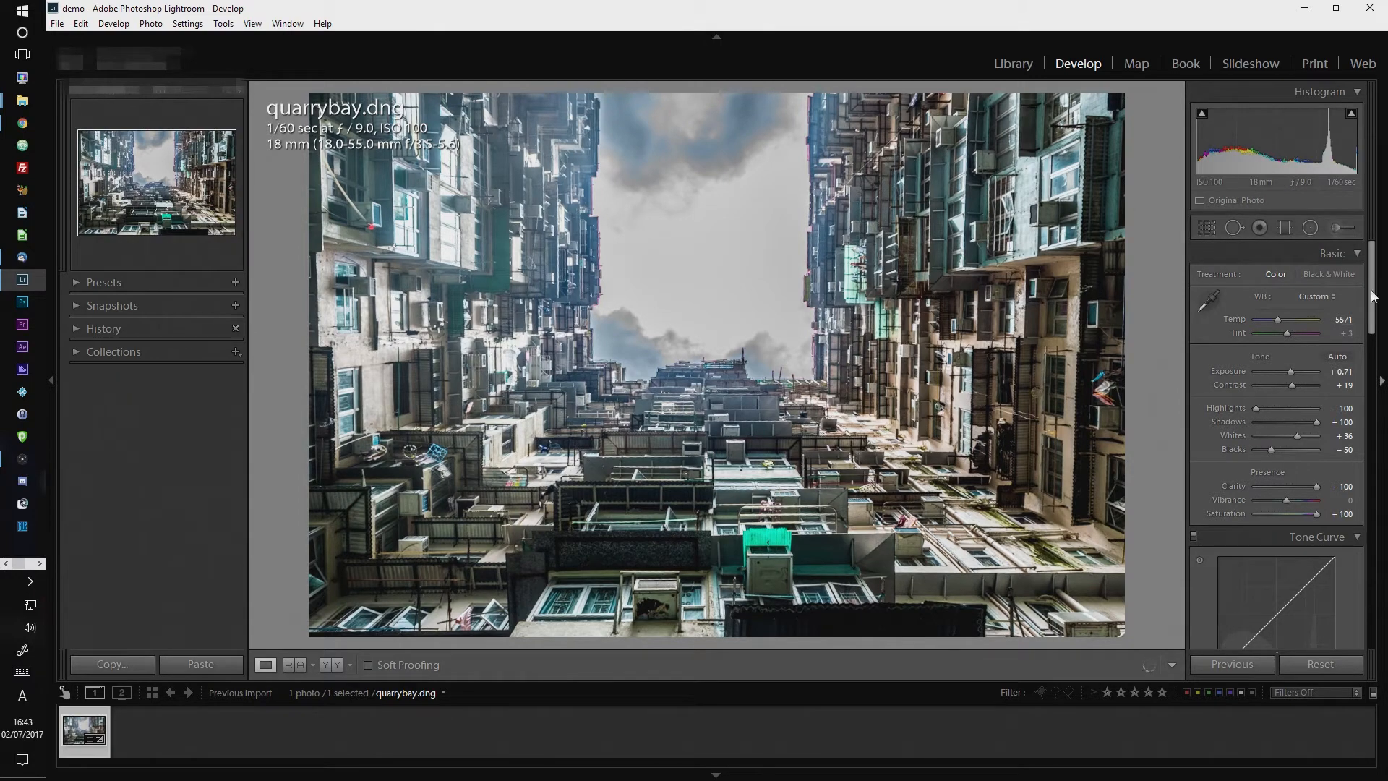
Set the HSL saturation to -100 for Green, -80 for Aqua, +100 for Red and +80 for Orange and Yellow, and fully desaturate Purple and Magenta
left_click_drag(1375, 296, 1376, 405)
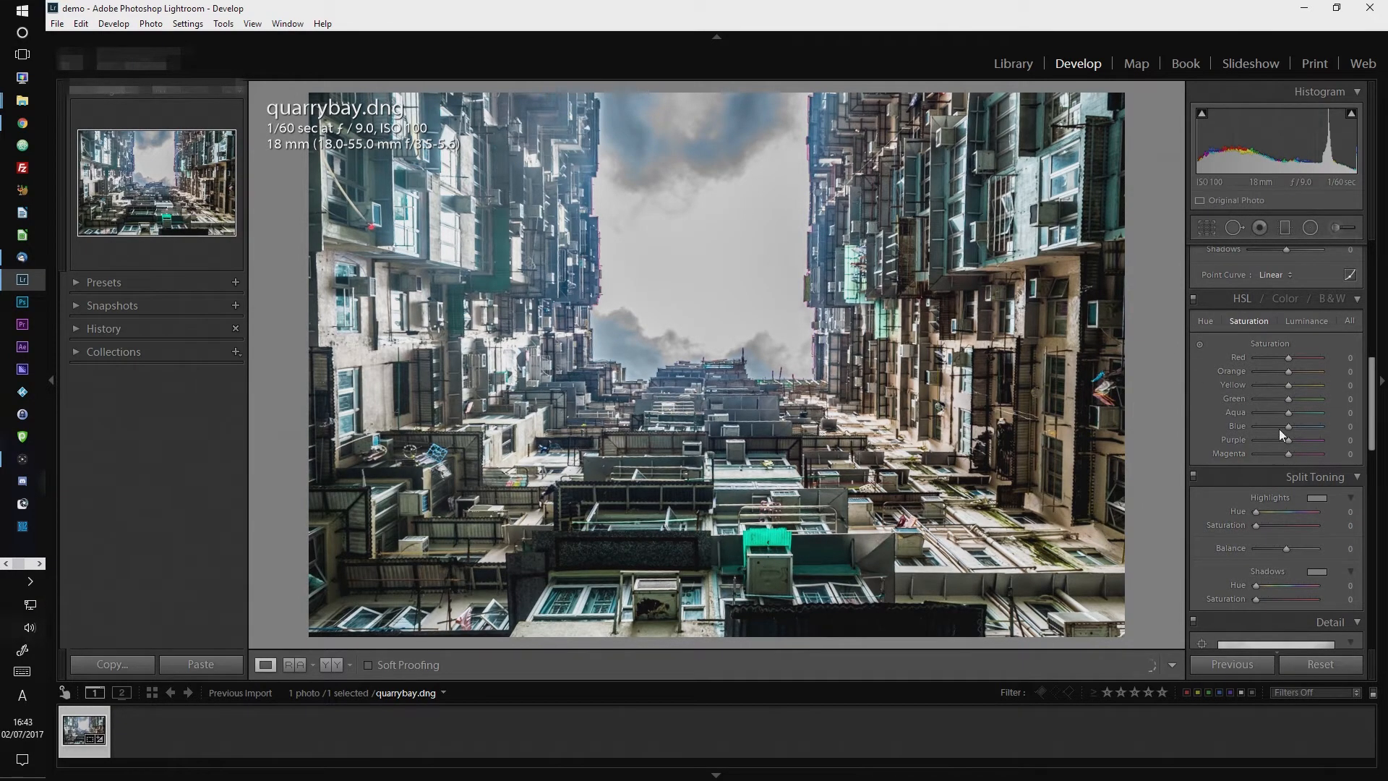
left_click_drag(1287, 399, 1266, 414)
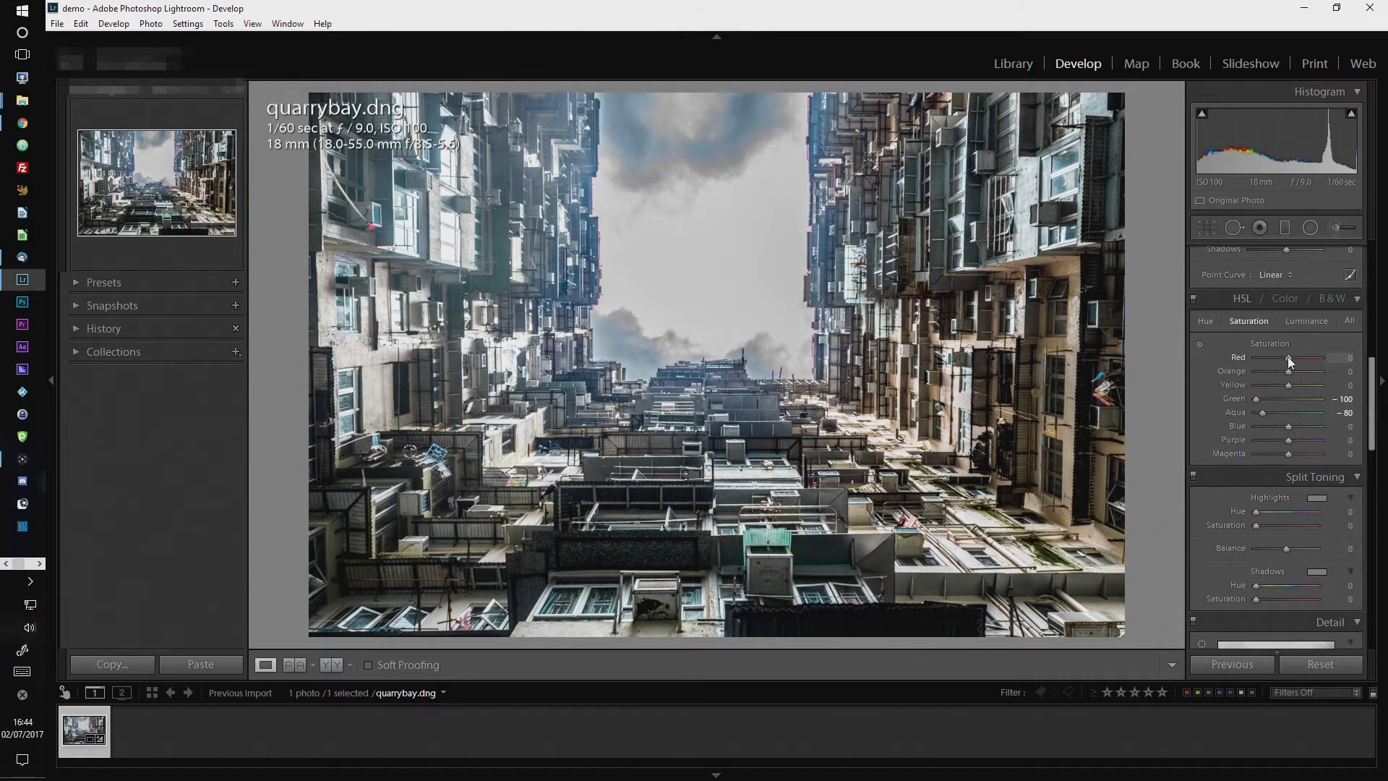
left_click_drag(1288, 358, 1317, 387)
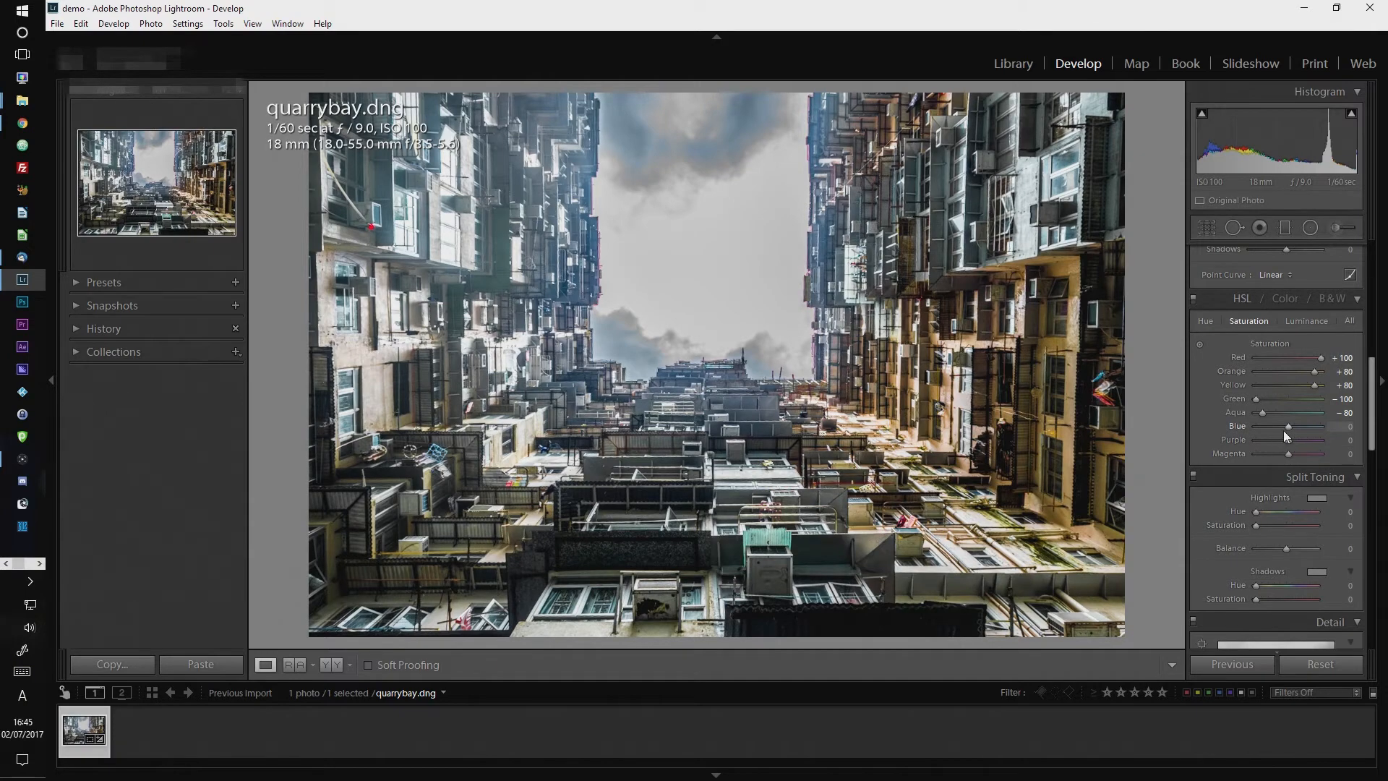
left_click_drag(1290, 440, 1225, 439)
left_click_drag(1289, 454, 1212, 454)
Darken the photo's corners with a negative post-crop vignetting amount in Highlight Priority style
left_click_drag(1372, 387, 1372, 583)
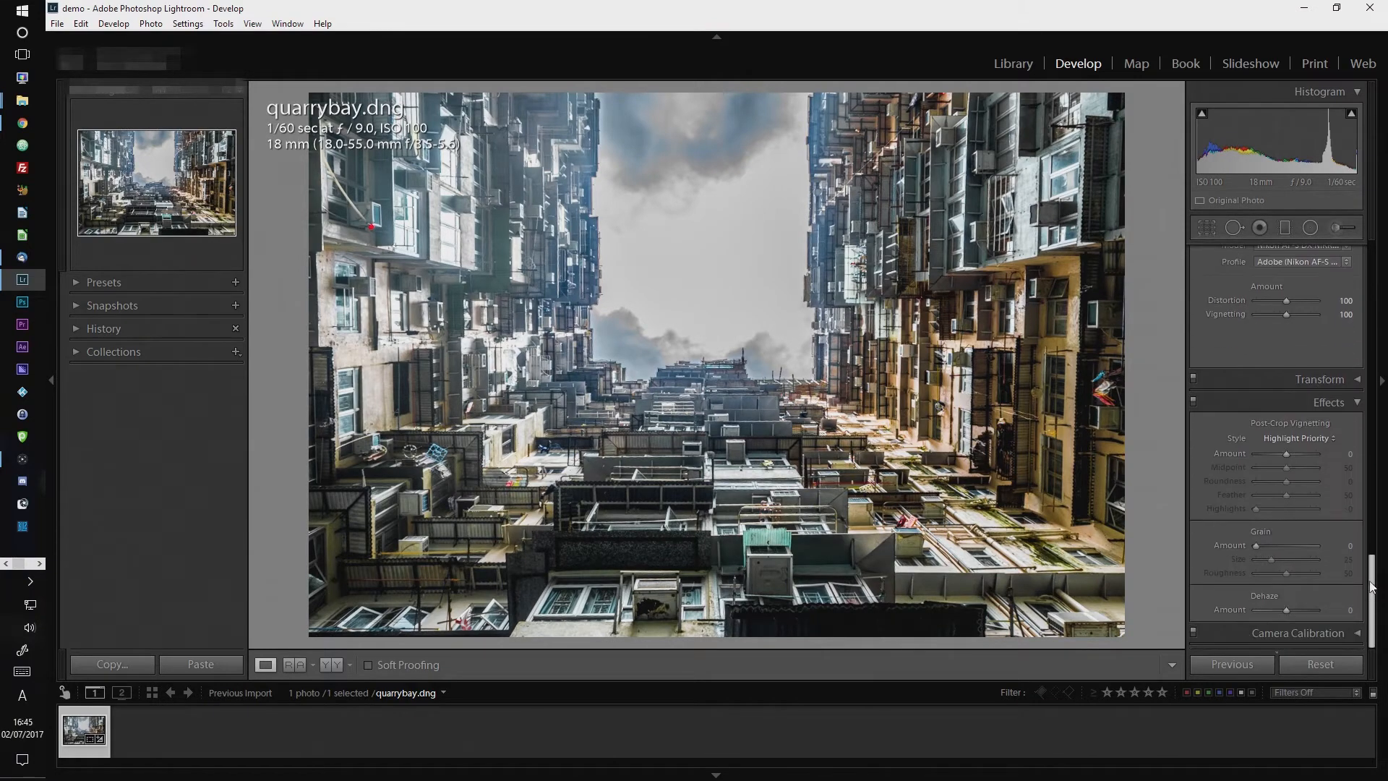
left_click_drag(1289, 457, 1282, 454)
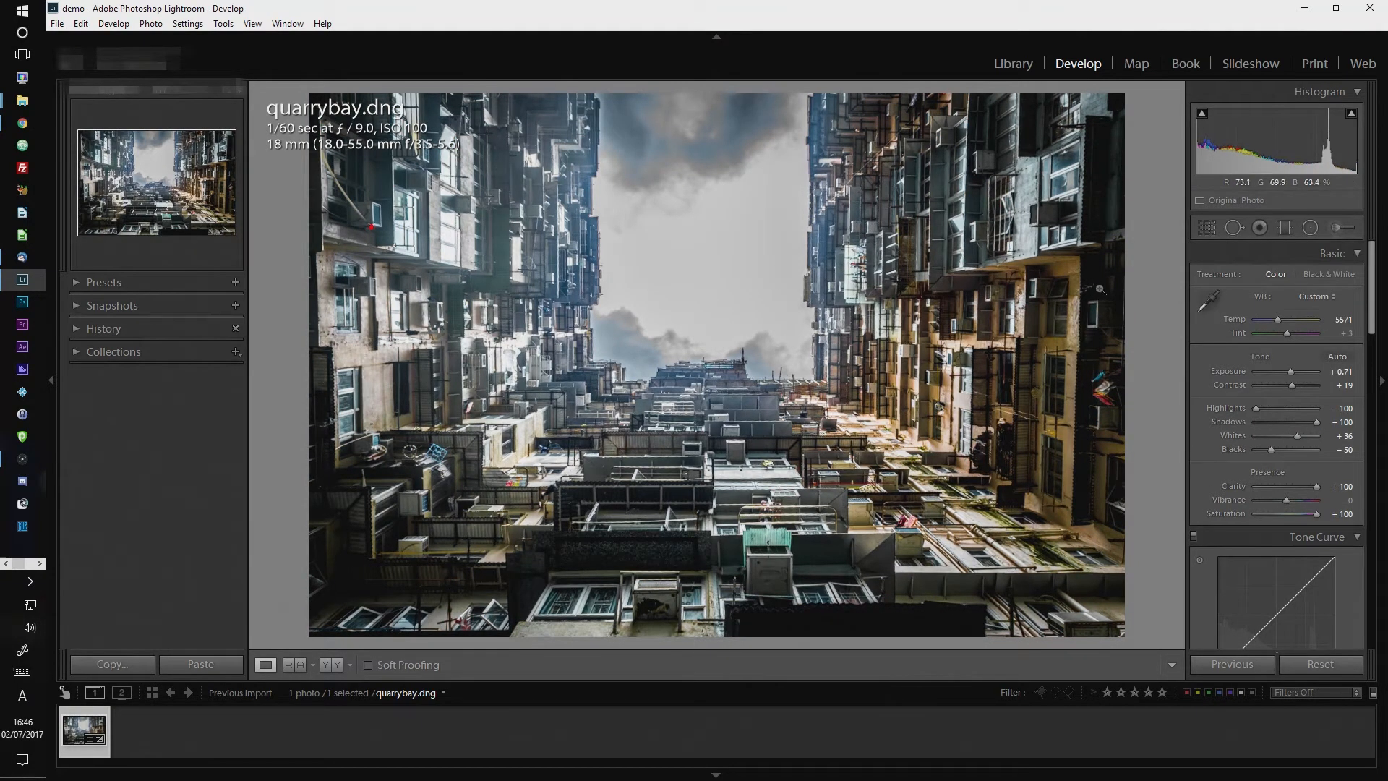
Restraighten the photo along the rooftop line to an angle of -5.25 and close the crop tool
left_click(1203, 228)
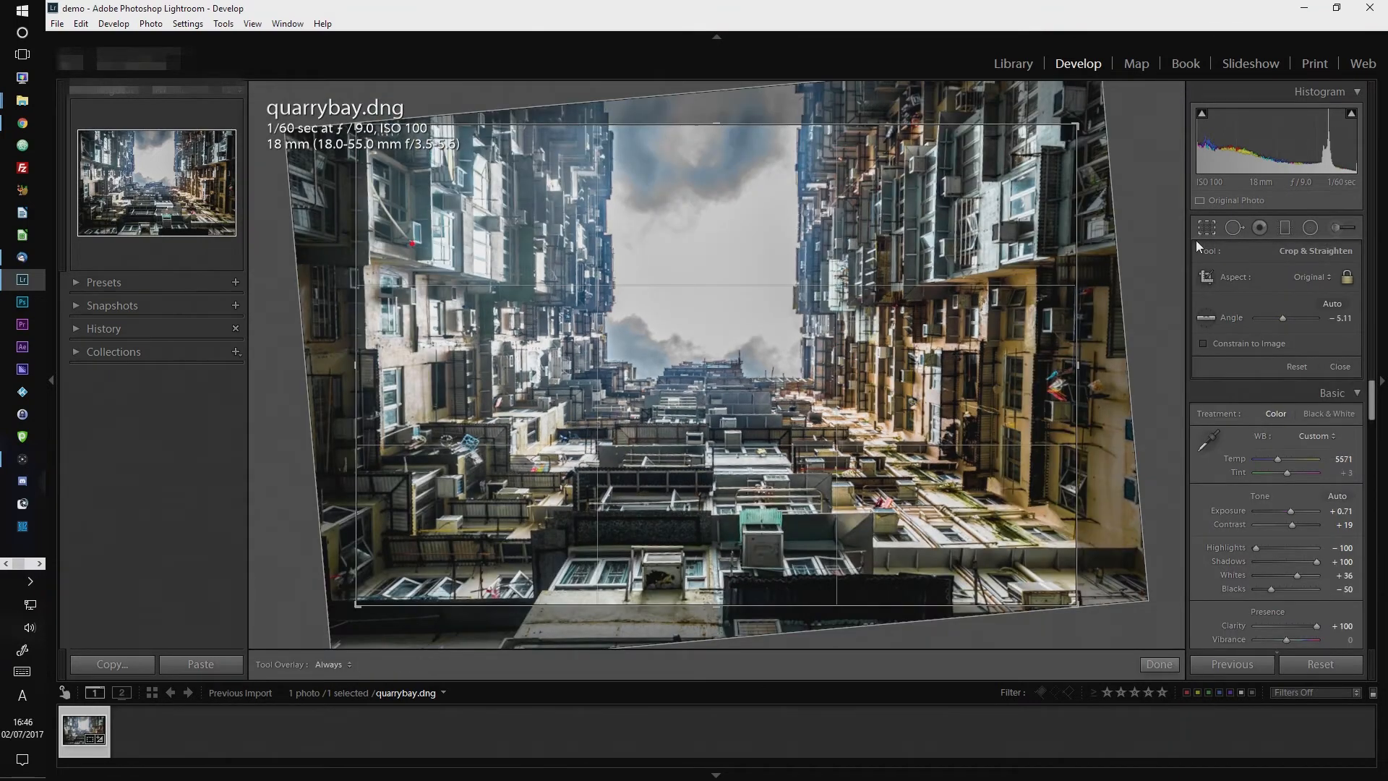
left_click(1206, 318)
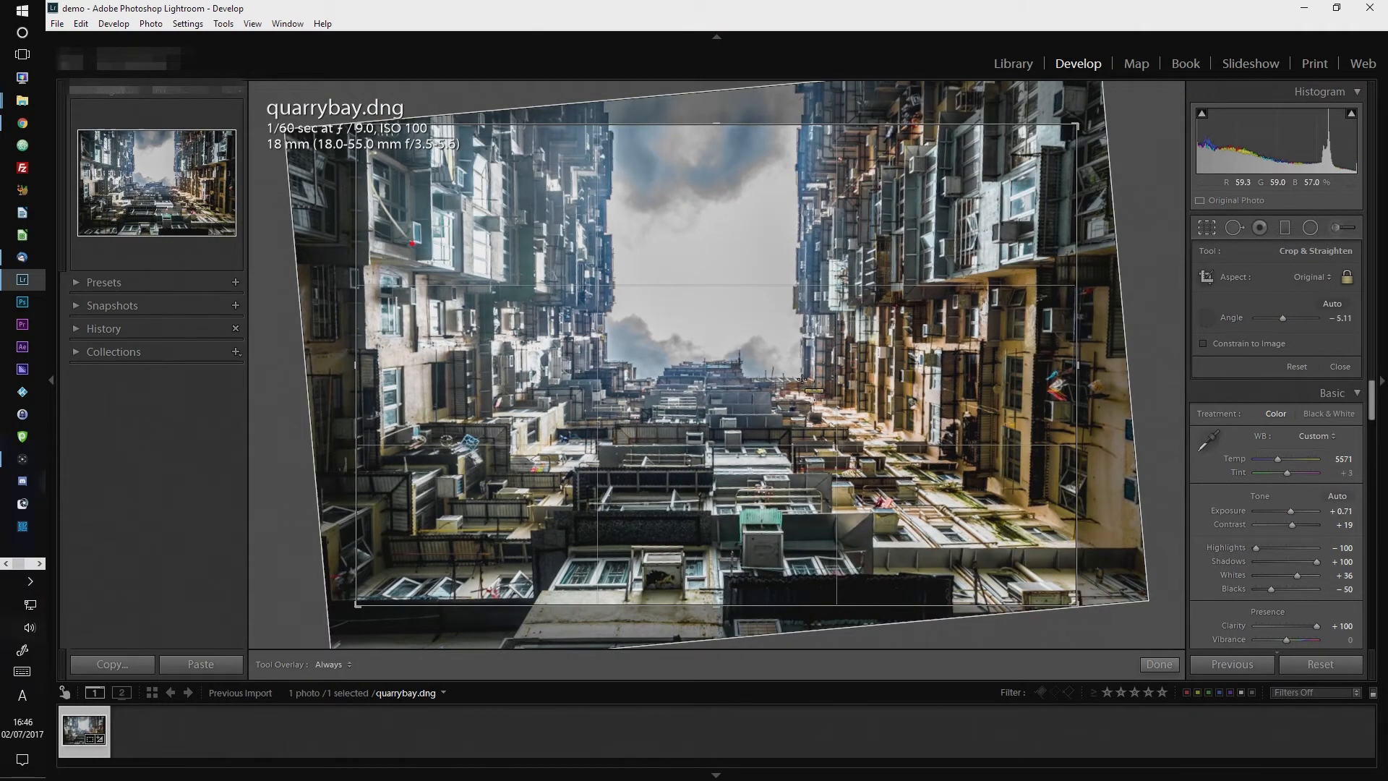
left_click_drag(799, 377, 507, 377)
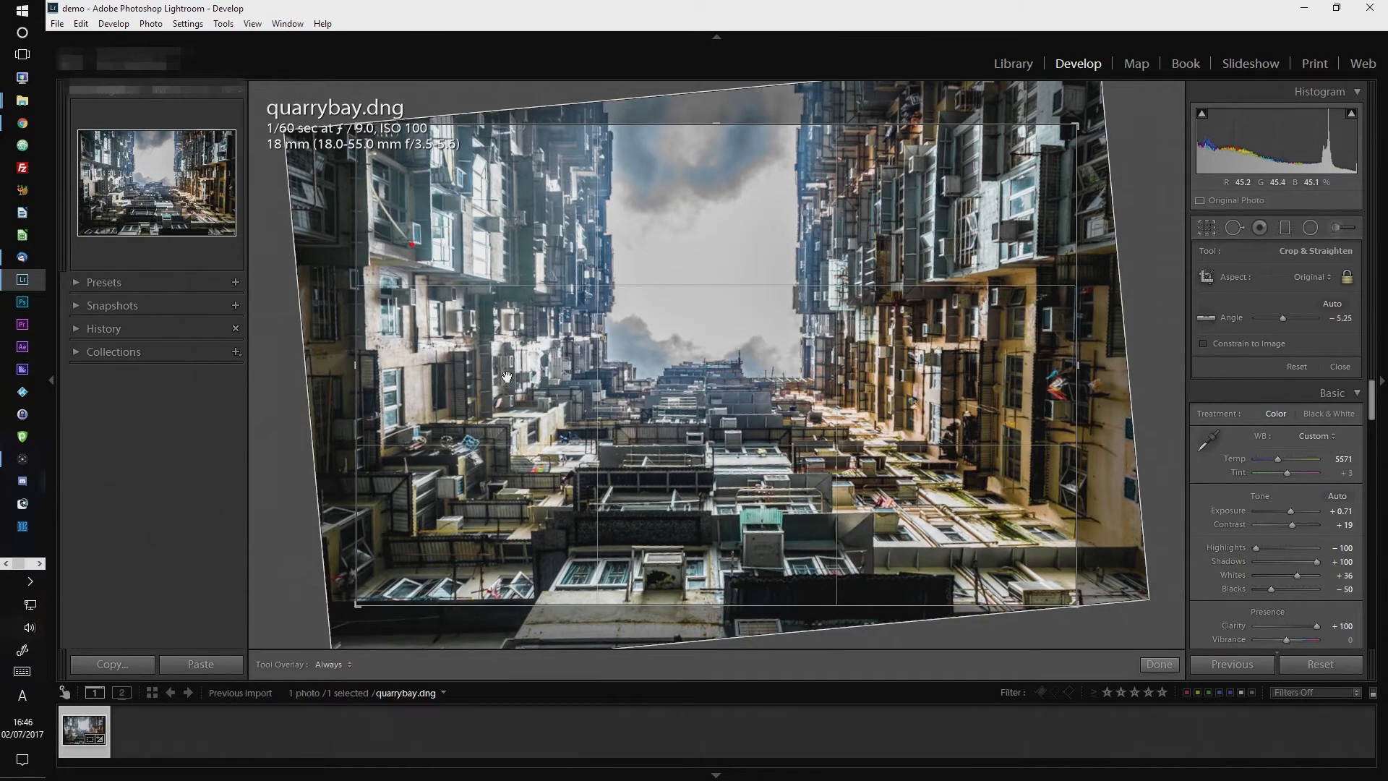
left_click(1206, 317)
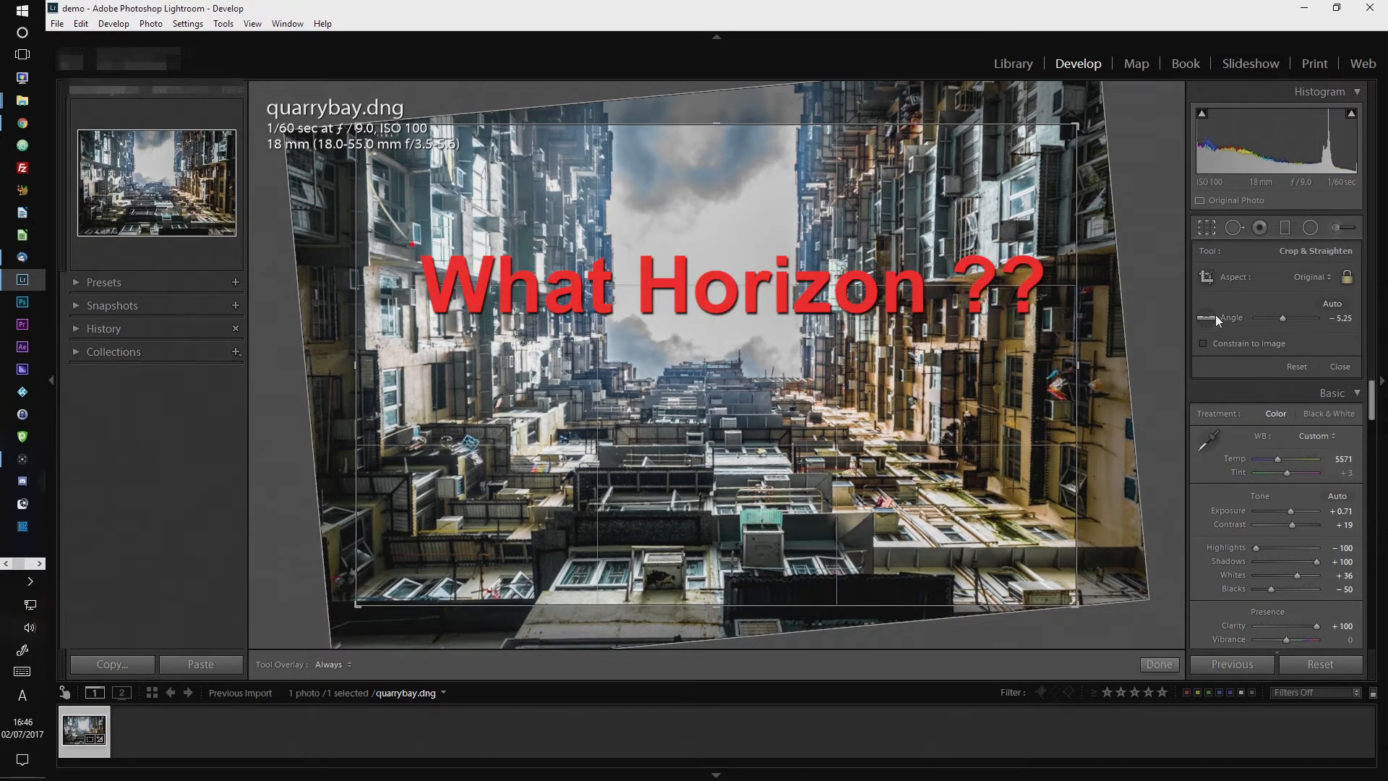
left_click(1207, 228)
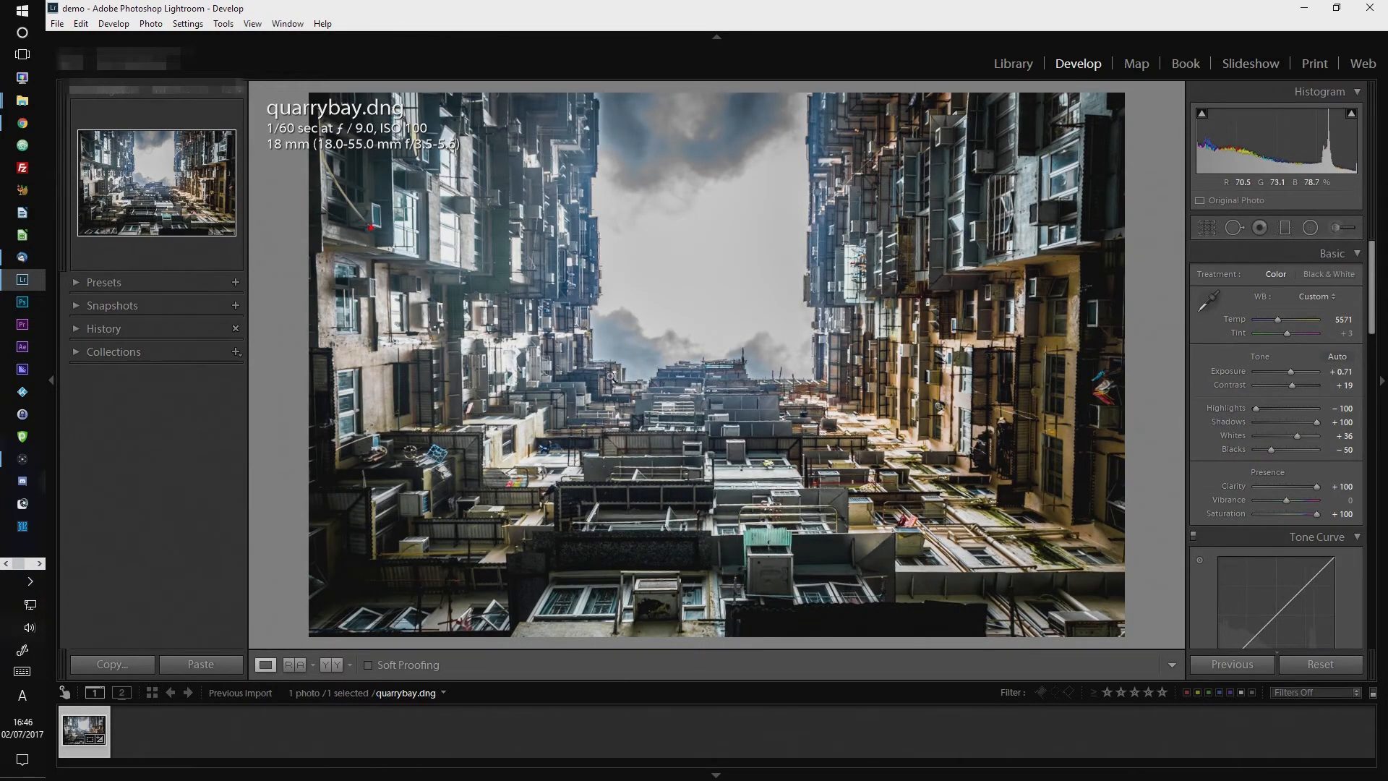
Change the crop's aspect ratio to 1 x 1 and reposition the photo so the sky gap sits centred in the frame
left_click(751, 384)
left_click(752, 384)
left_click(1201, 221)
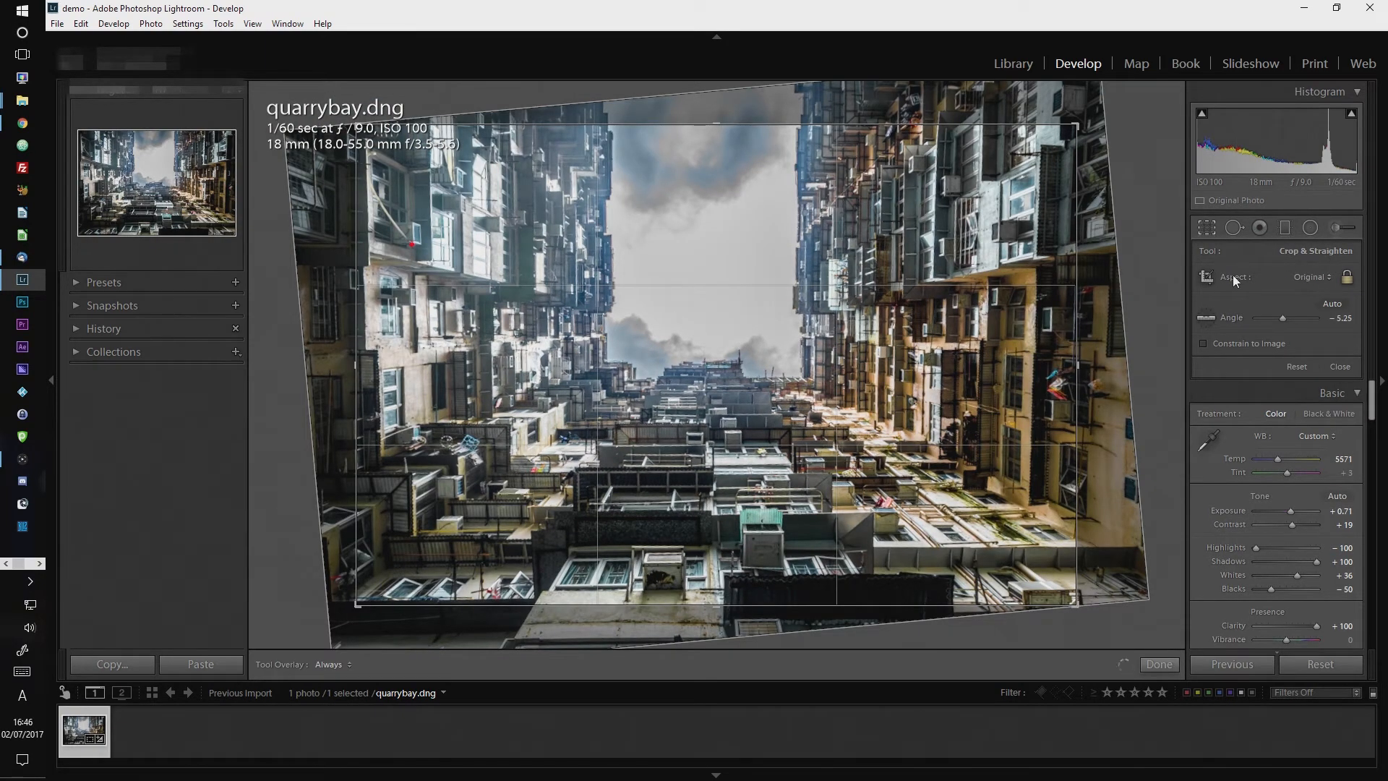
left_click(1315, 277)
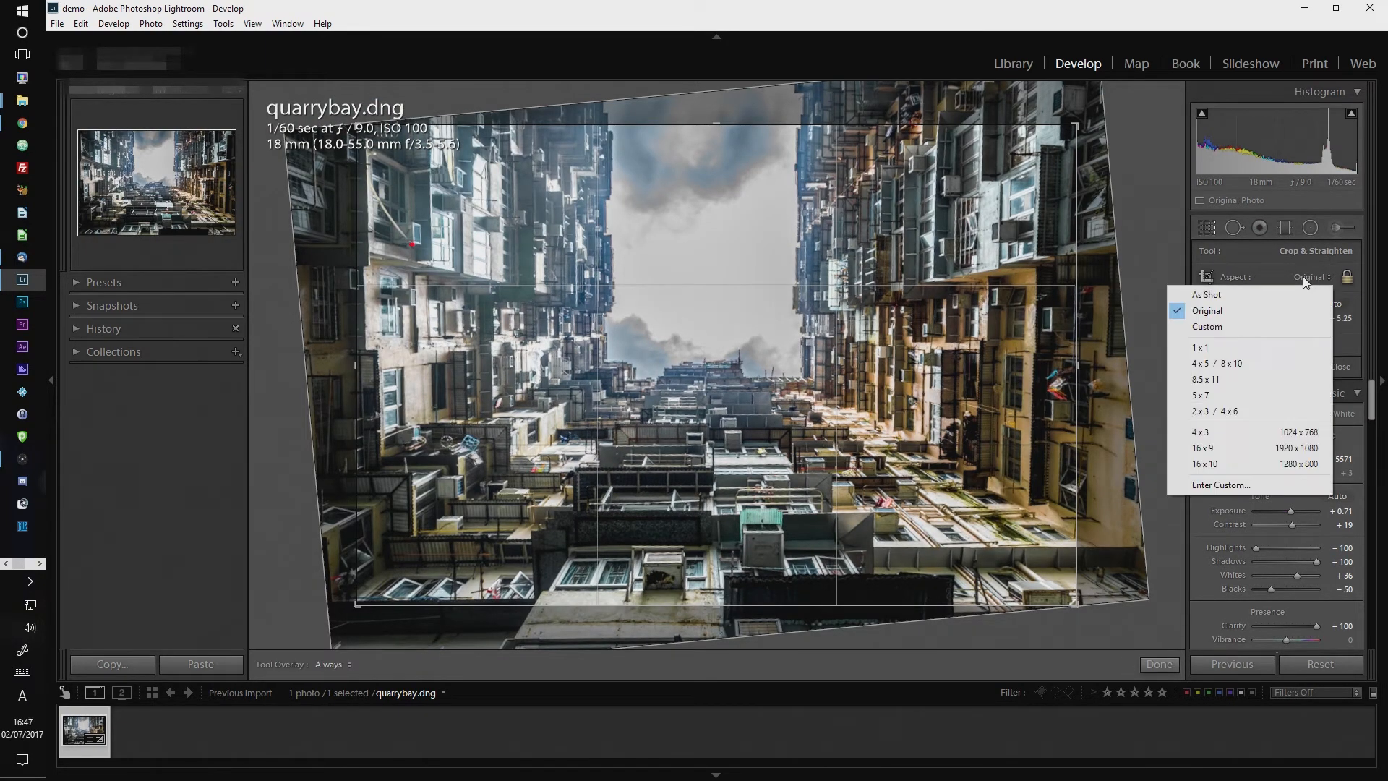
left_click(1234, 347)
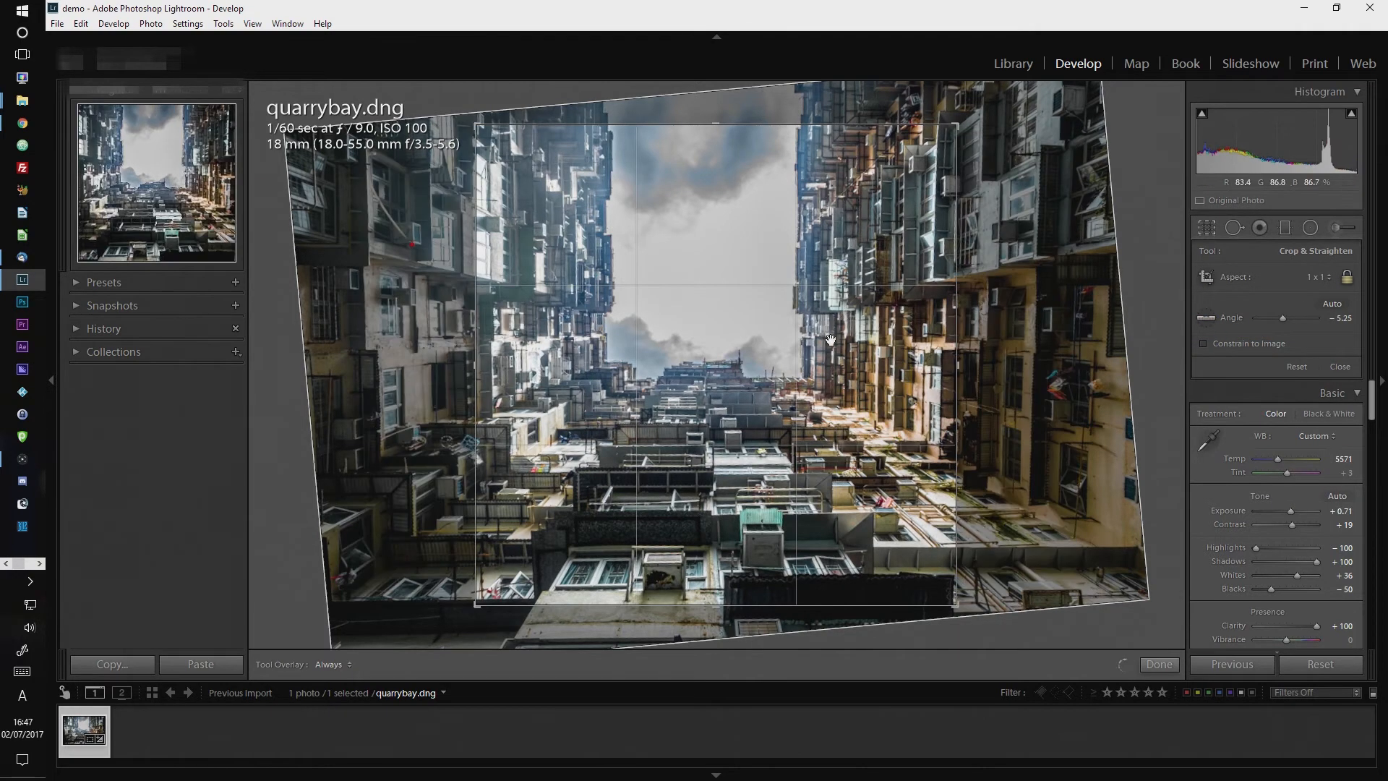
mouse_move(776, 352)
left_mouse_down()
mouse_move(796, 362)
mouse_move(778, 342)
left_mouse_up()
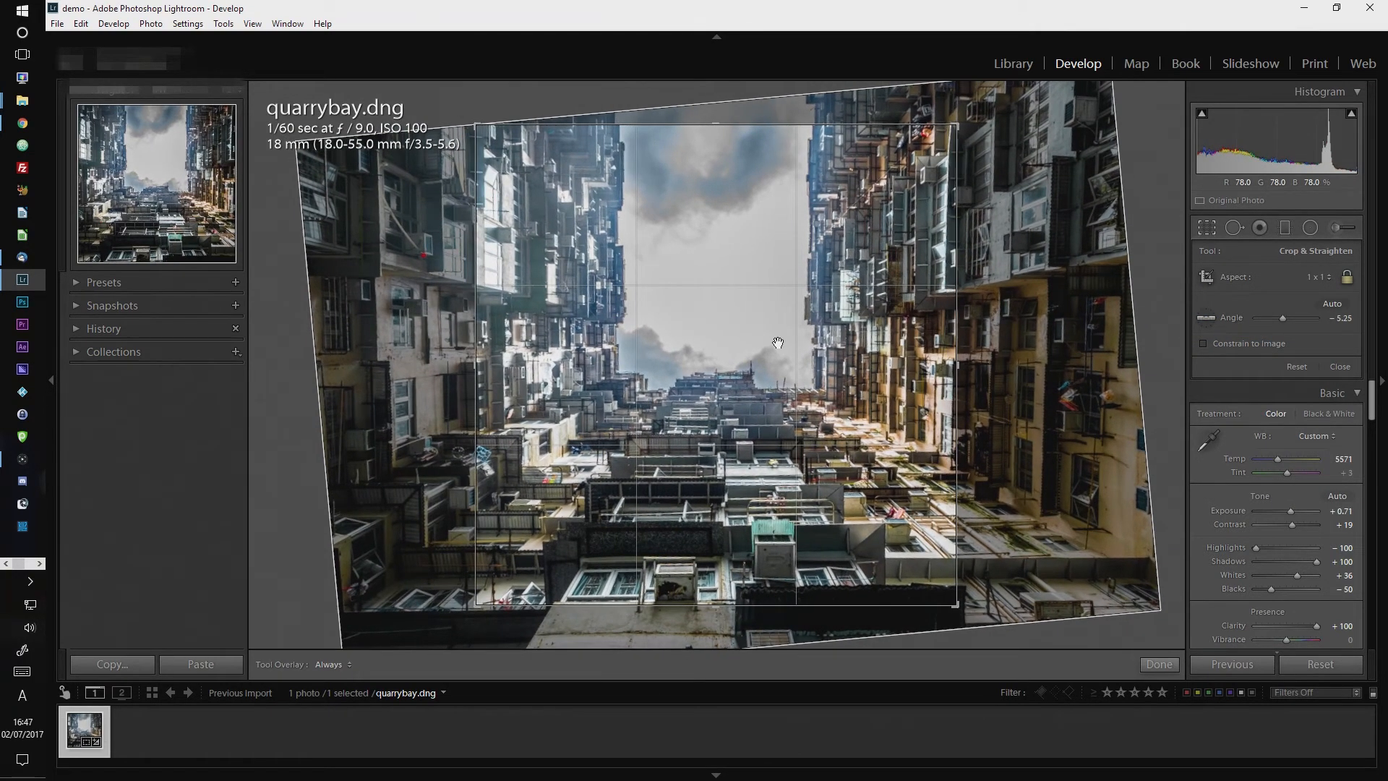
Apply the square crop and open the edited photo in Adobe Photoshop CC 2017
key("Return")
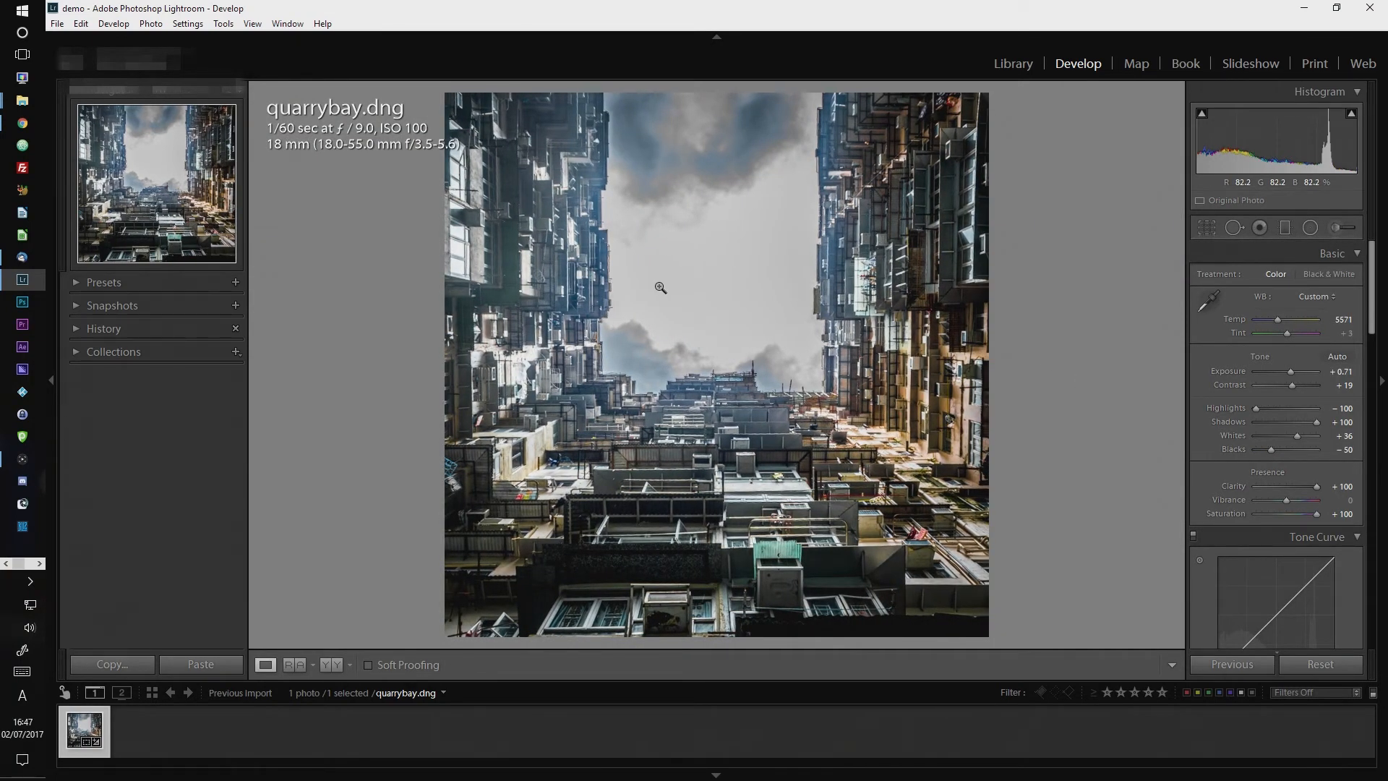
right_click(726, 285)
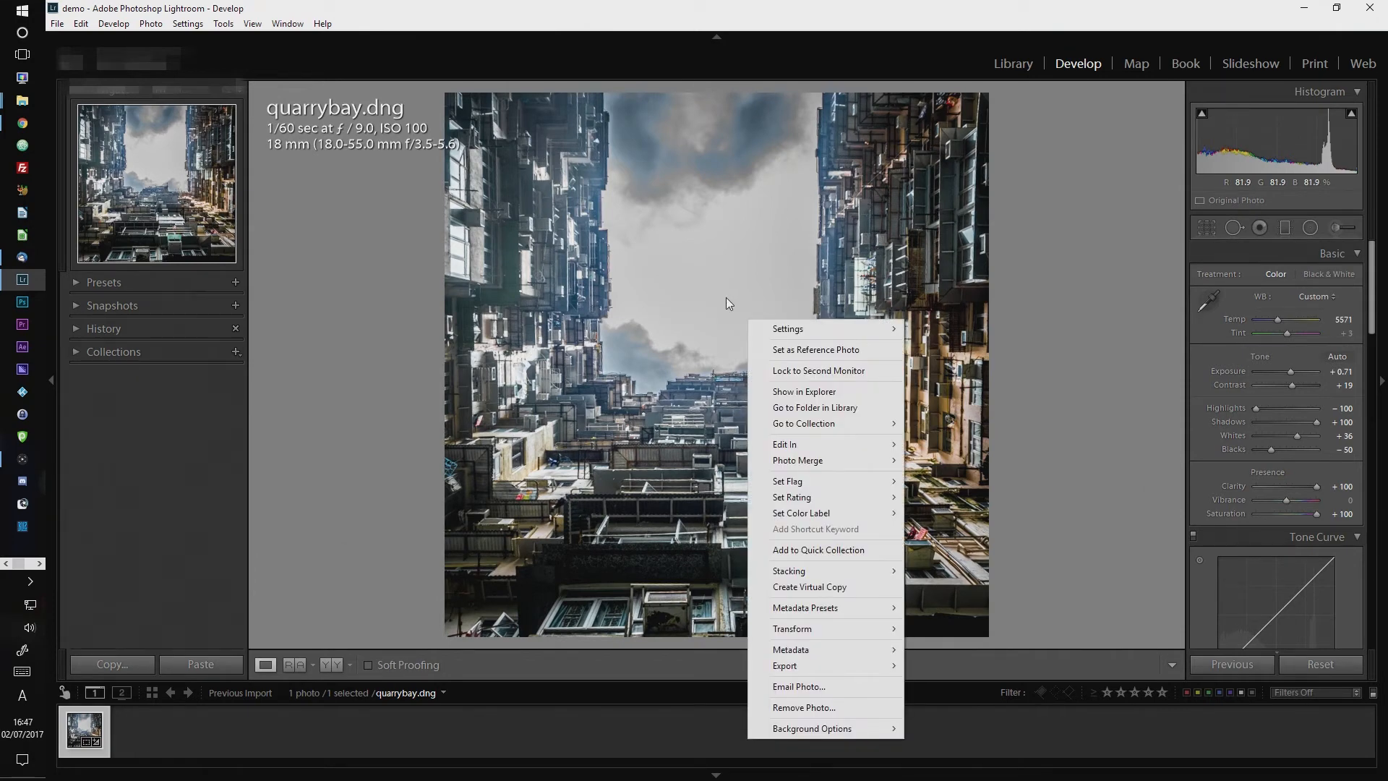
mouse_move(833, 445)
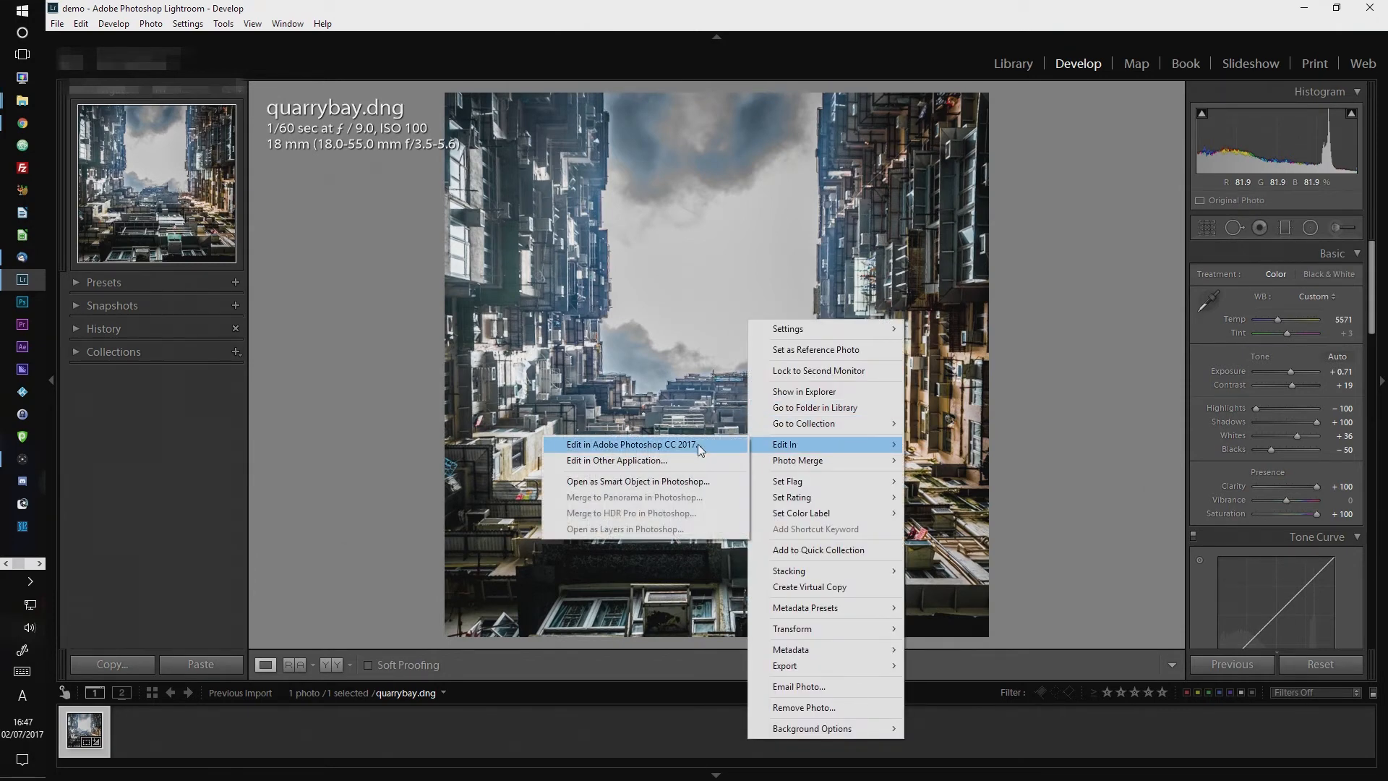
left_click(671, 451)
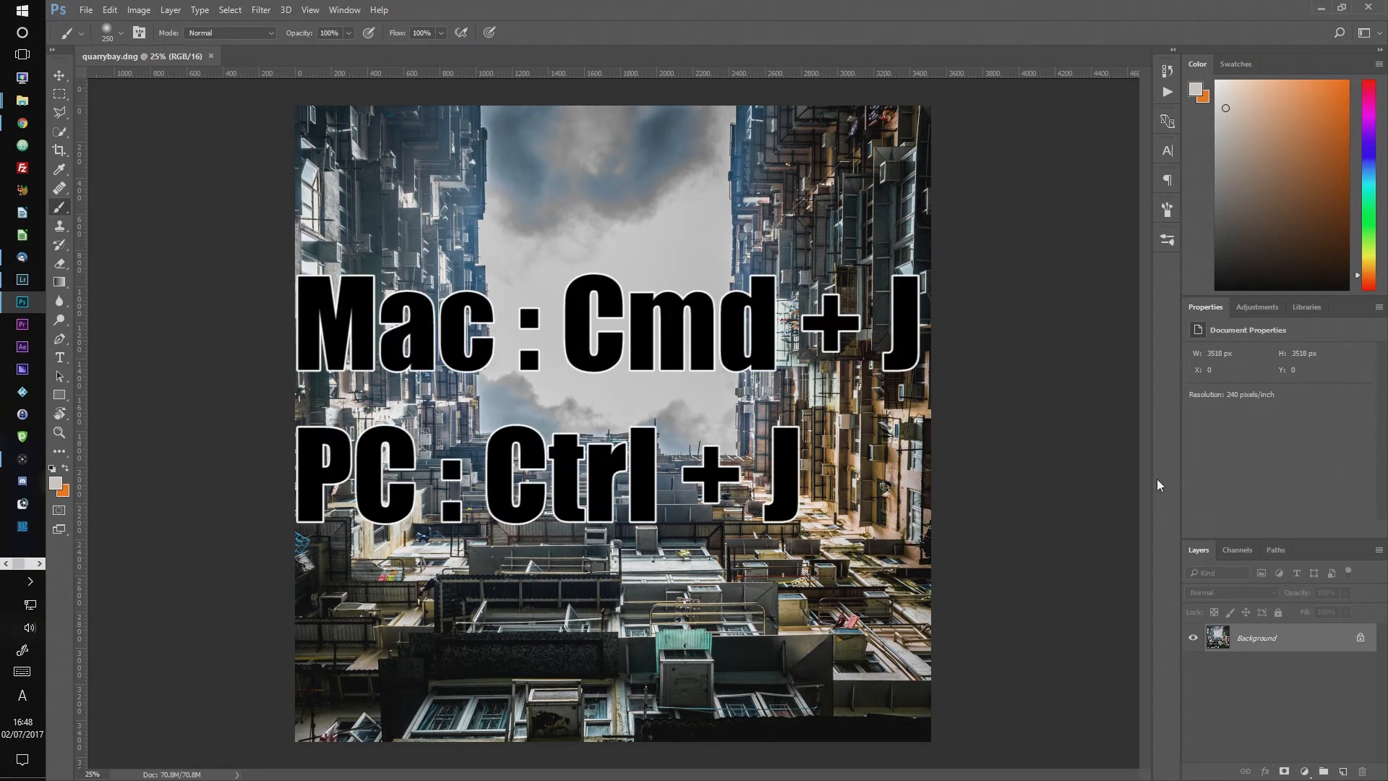
Duplicate the Background layer and flip the copy vertically
key("ctrl+j")
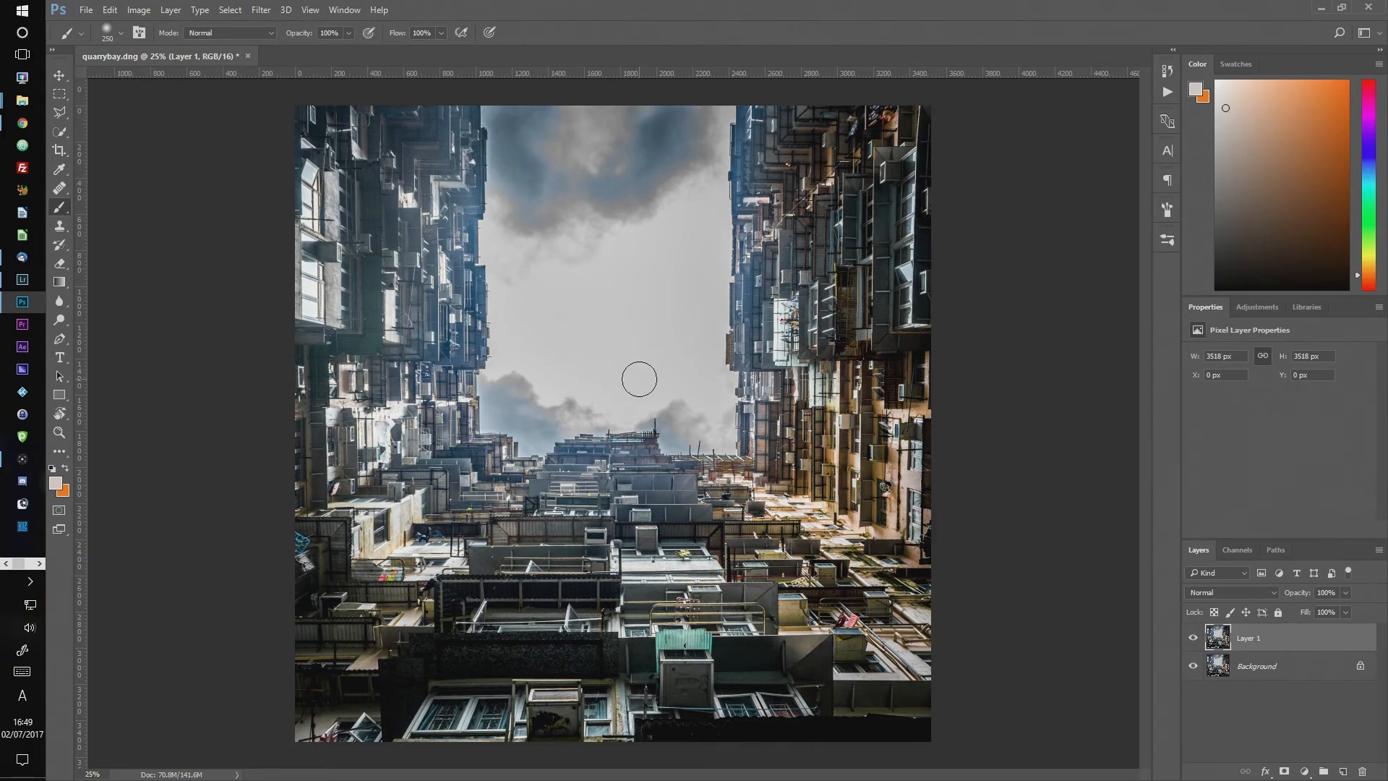
key("ctrl+t")
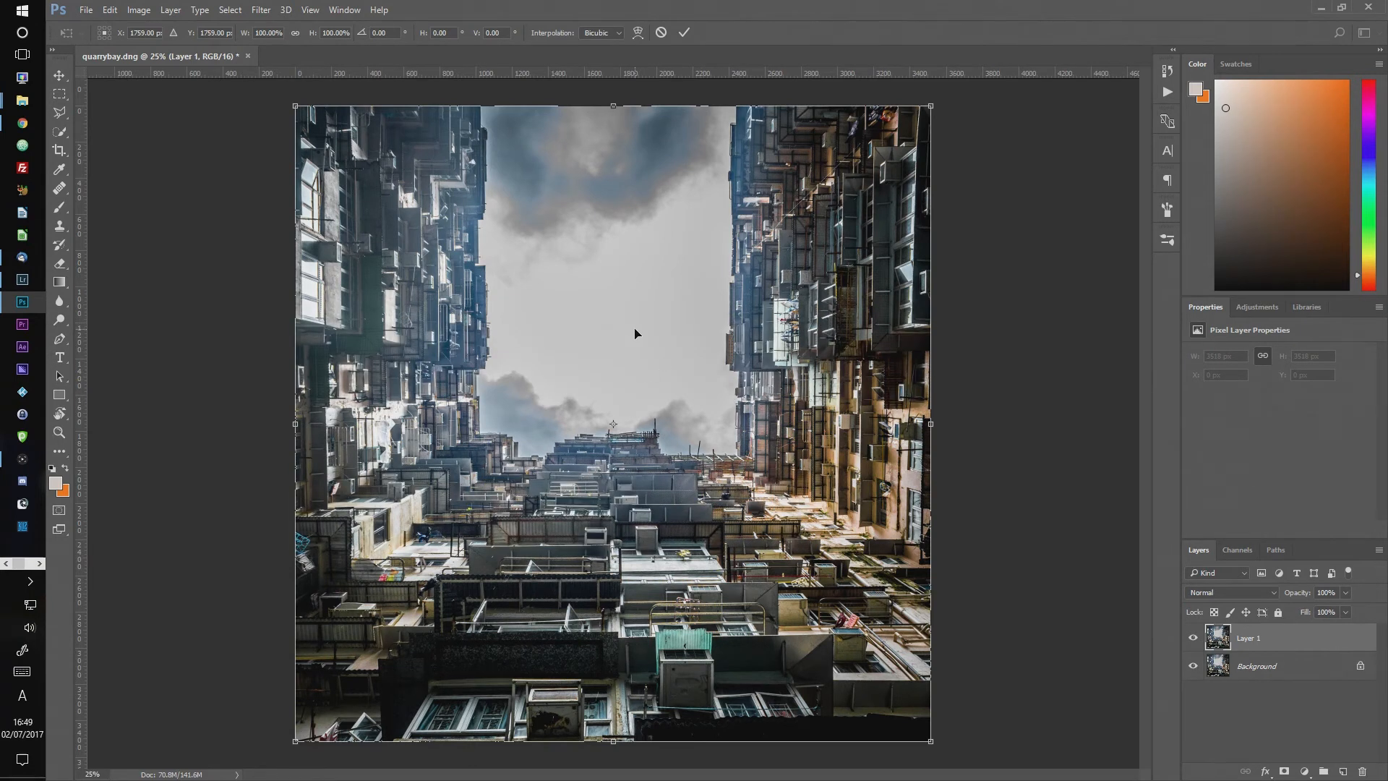
right_click(635, 328)
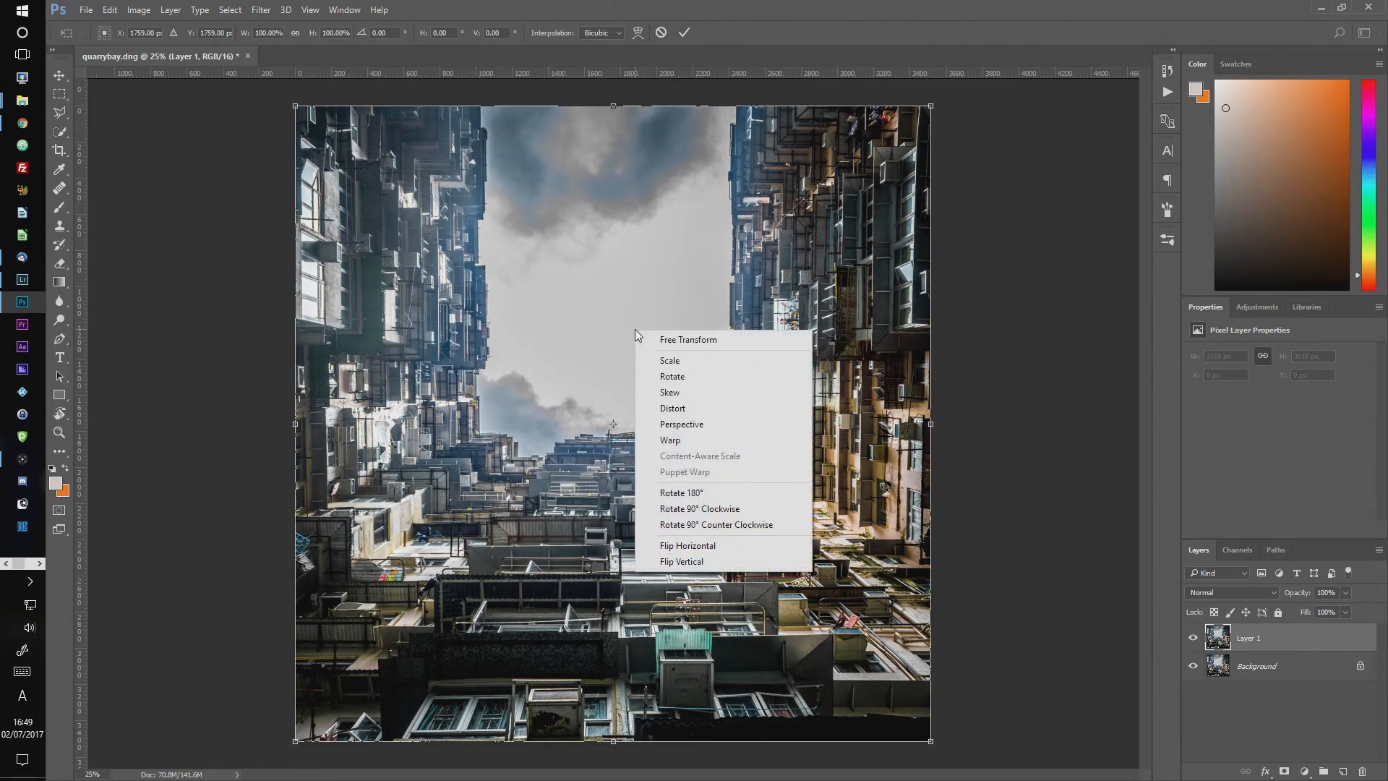
left_click(739, 562)
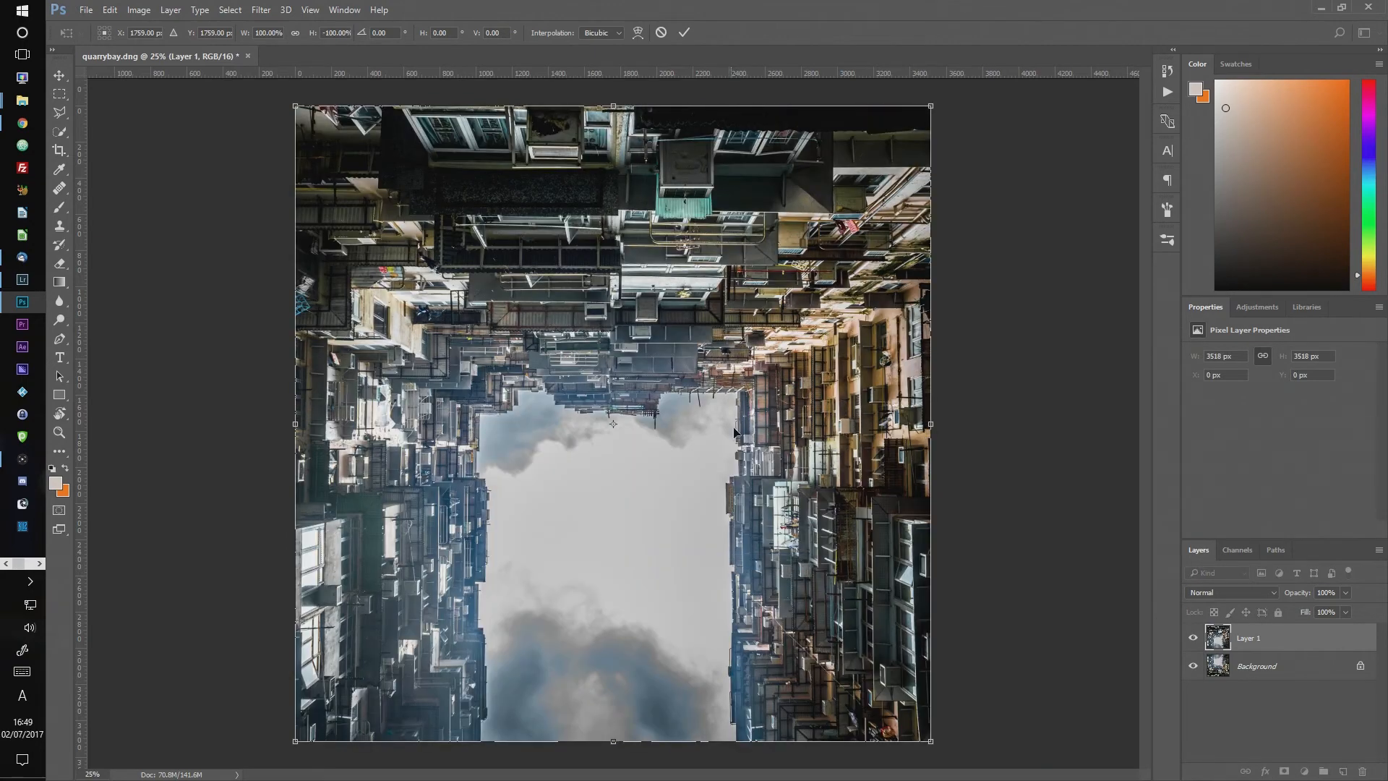
key("Return")
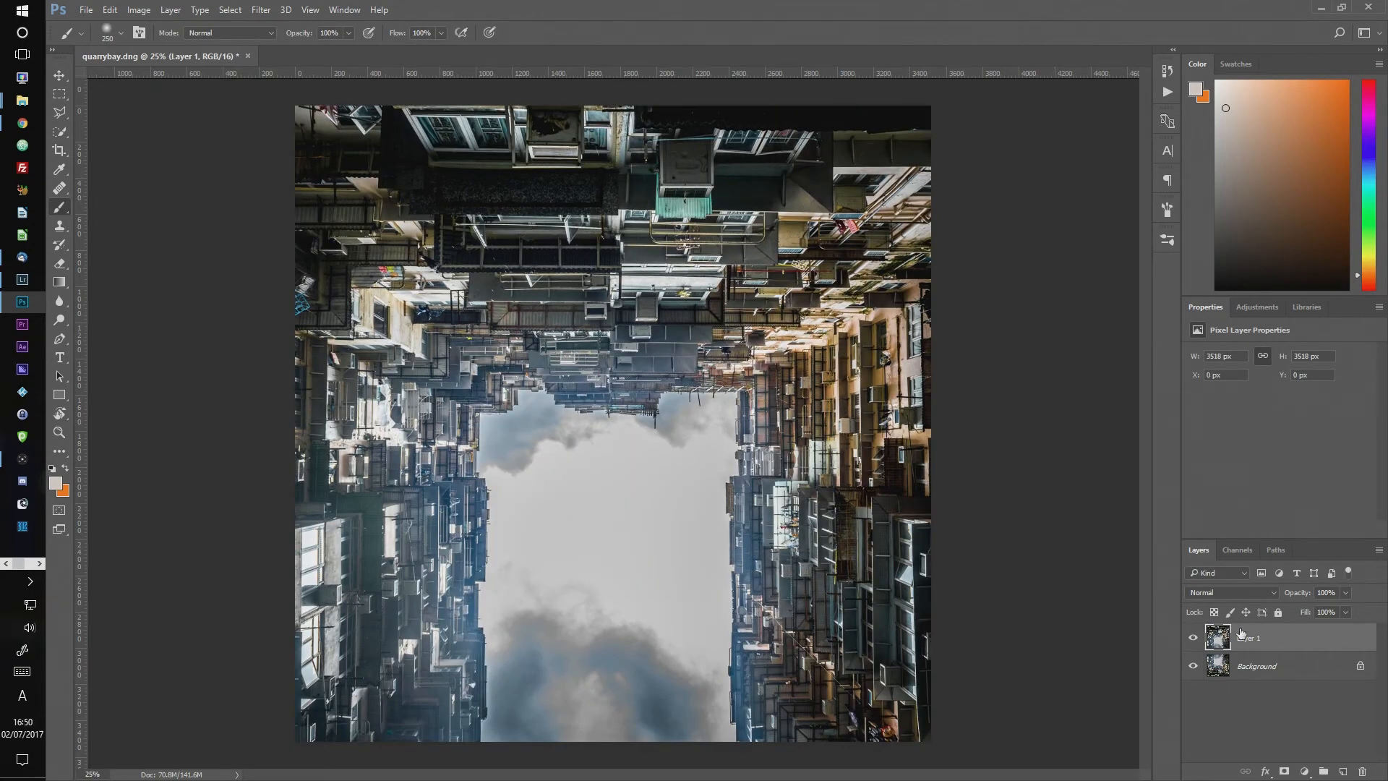
Add a black mask to the flipped layer and paint white over its upper half to reveal the mirrored buildings around the sky gap
left_click(1284, 773, "alt")
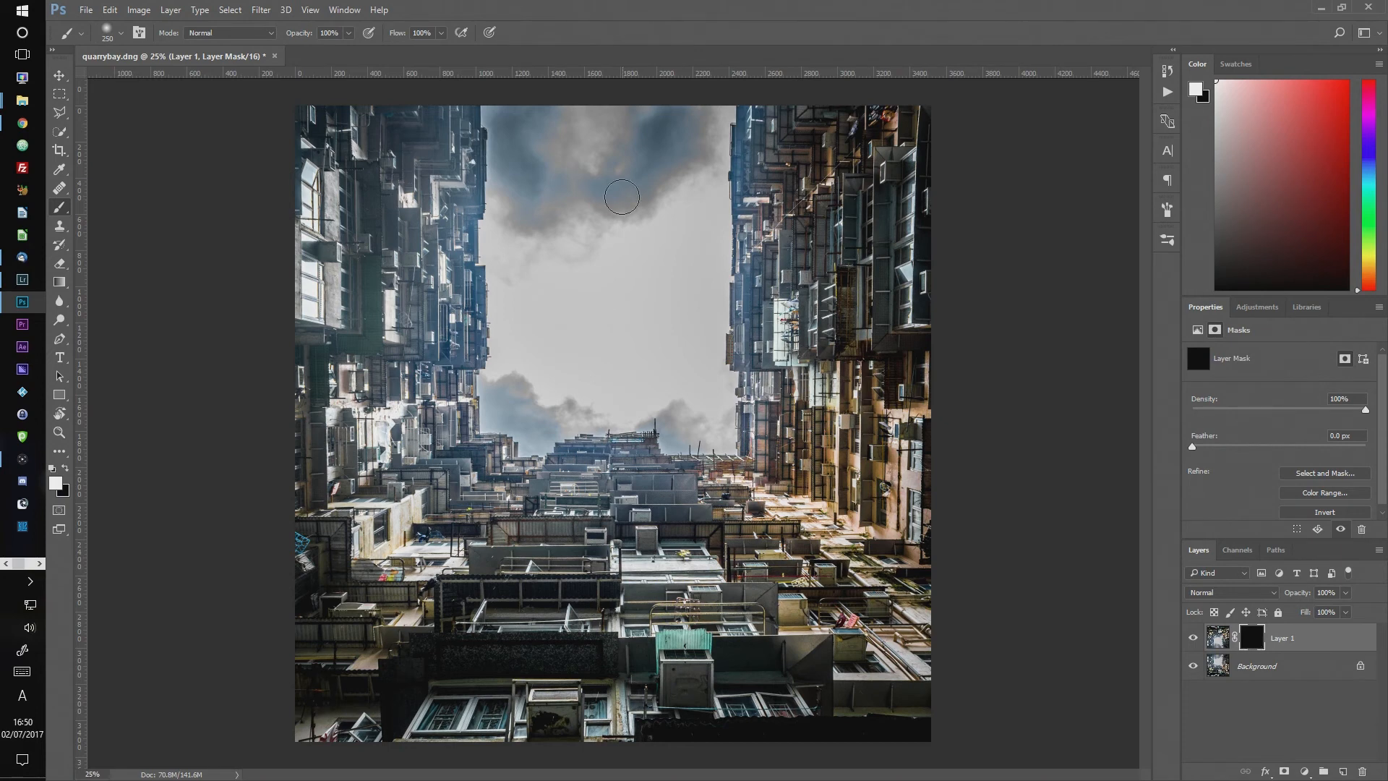
mouse_move(615, 186)
left_mouse_down()
mouse_move(654, 177)
mouse_move(571, 163)
mouse_move(677, 148)
mouse_move(684, 133)
mouse_move(521, 110)
mouse_move(374, 109)
mouse_move(417, 108)
mouse_move(362, 147)
mouse_move(385, 158)
mouse_move(360, 183)
mouse_move(740, 178)
mouse_move(966, 126)
mouse_move(541, 112)
mouse_move(956, 166)
mouse_move(804, 212)
mouse_move(528, 199)
mouse_move(329, 248)
mouse_move(663, 260)
mouse_move(744, 242)
mouse_move(477, 221)
mouse_move(694, 189)
mouse_move(261, 287)
mouse_move(446, 301)
mouse_move(797, 252)
mouse_move(936, 250)
mouse_move(913, 253)
mouse_move(1008, 279)
mouse_move(810, 277)
mouse_move(885, 276)
mouse_move(958, 320)
mouse_move(864, 335)
mouse_move(737, 326)
mouse_move(957, 336)
mouse_move(913, 339)
mouse_move(936, 340)
mouse_move(453, 306)
mouse_move(334, 317)
mouse_move(319, 327)
mouse_move(438, 316)
mouse_move(480, 336)
mouse_move(297, 369)
mouse_move(462, 383)
mouse_move(303, 396)
mouse_move(680, 340)
mouse_move(853, 344)
mouse_move(762, 369)
left_mouse_up()
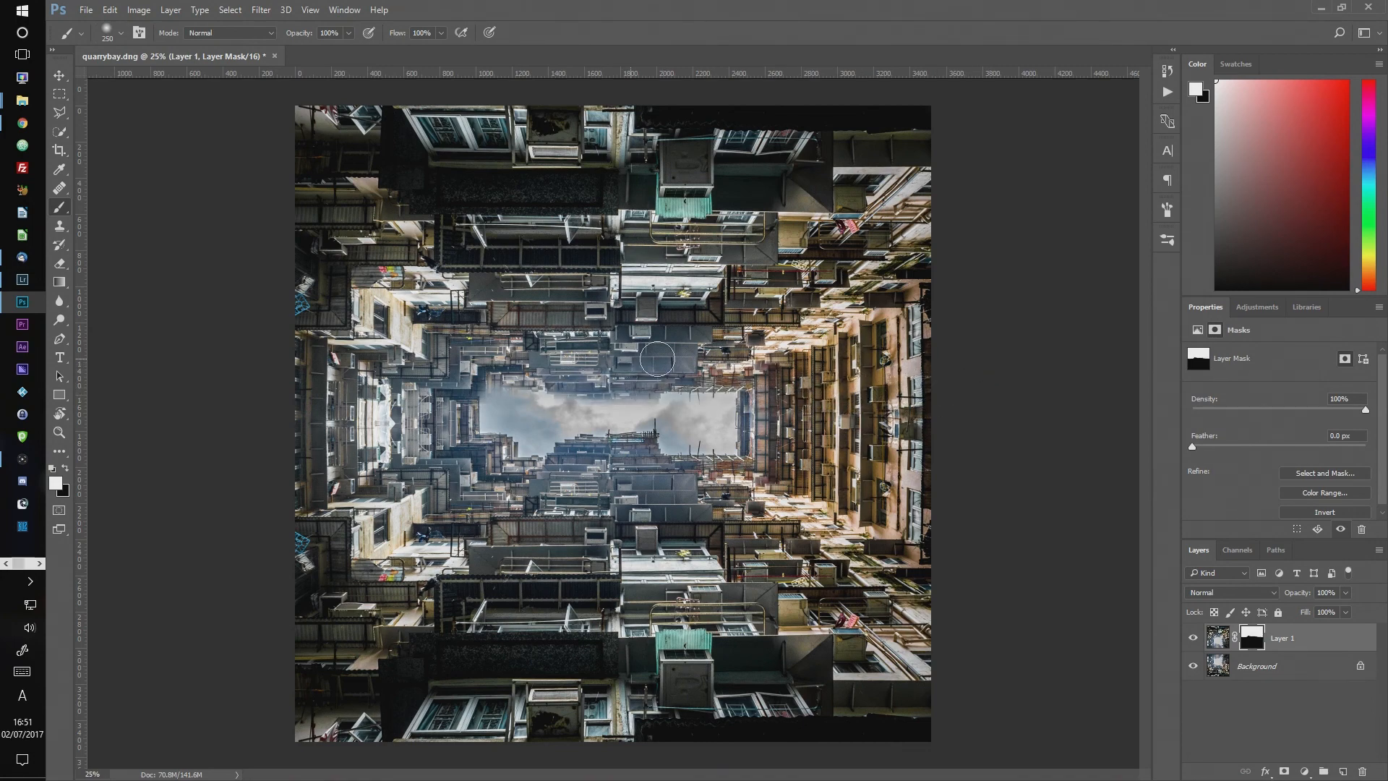
mouse_move(499, 374)
left_mouse_down()
mouse_move(650, 374)
mouse_move(514, 394)
mouse_move(629, 379)
mouse_move(662, 394)
mouse_move(567, 396)
mouse_move(721, 391)
left_mouse_up()
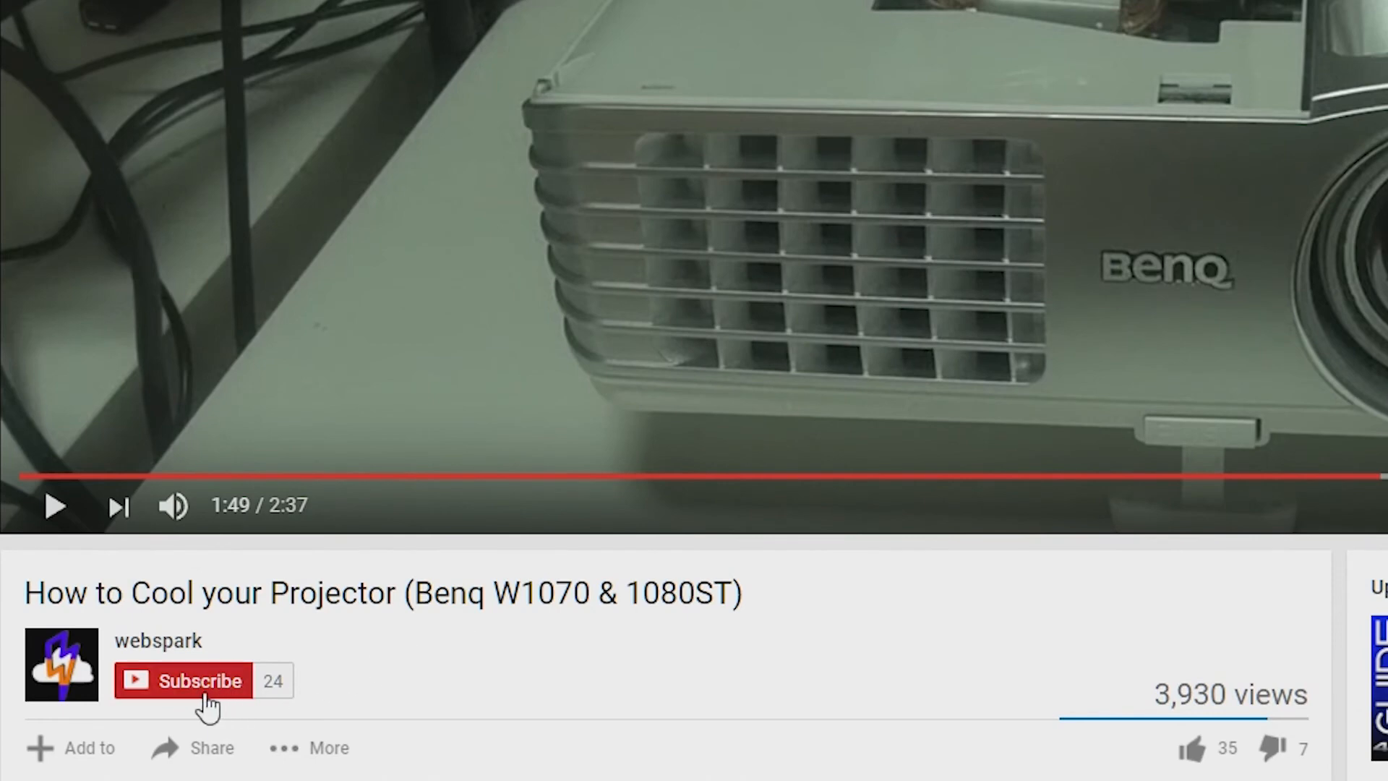
left_click(204, 695)
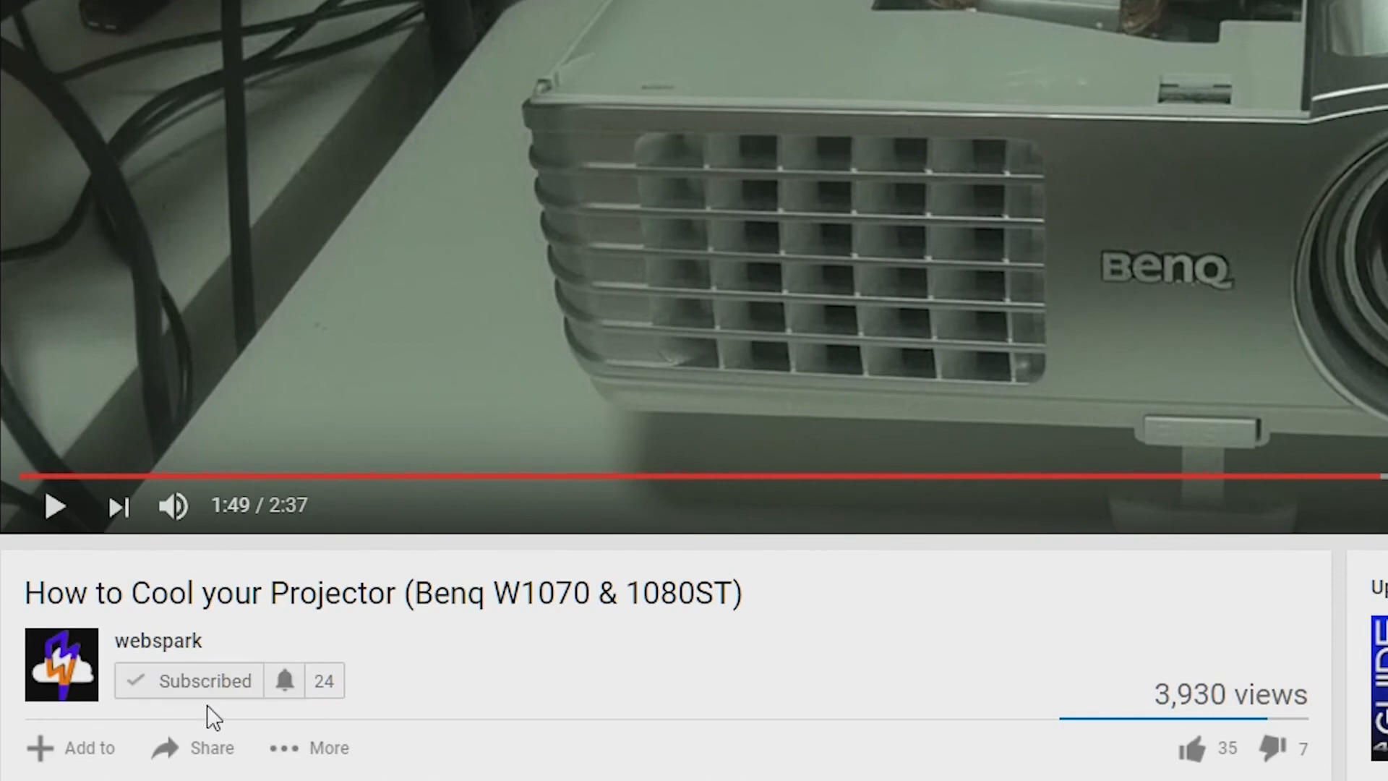